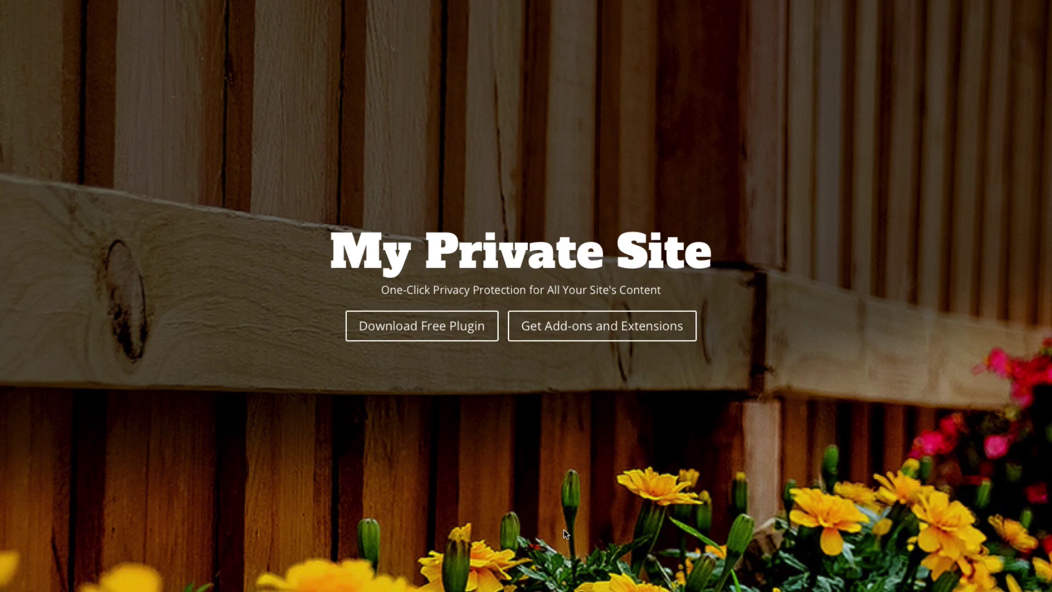
# From the My Private Site homepage, go to the Get Add-ons and Extensions page
pyautogui.click(592, 341)
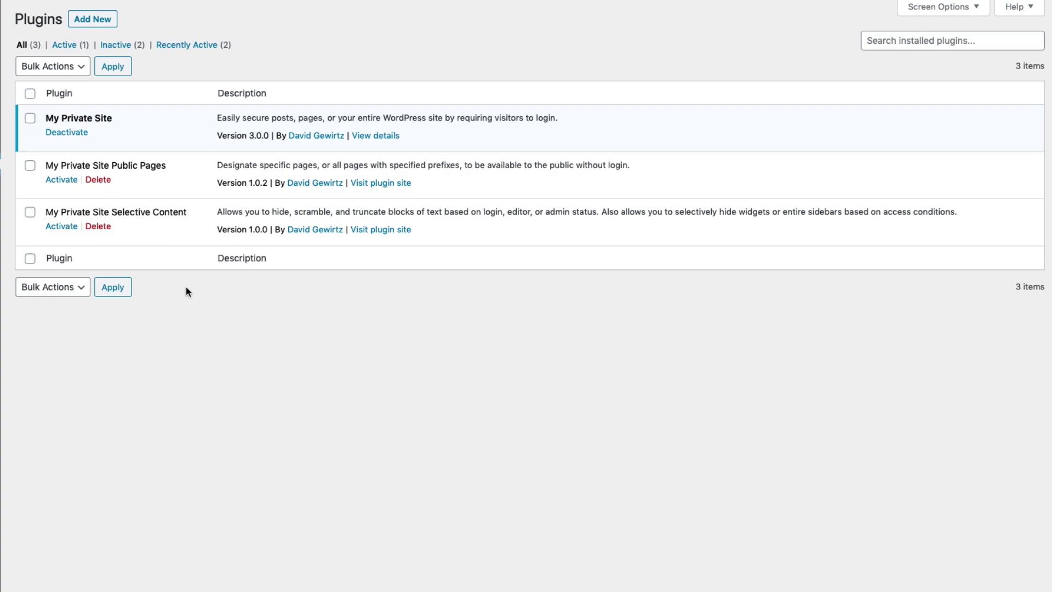
# Open Site Privacy under My Private Site in the admin sidebar
pyautogui.moveTo(54, 360)
pyautogui.click(144, 388)
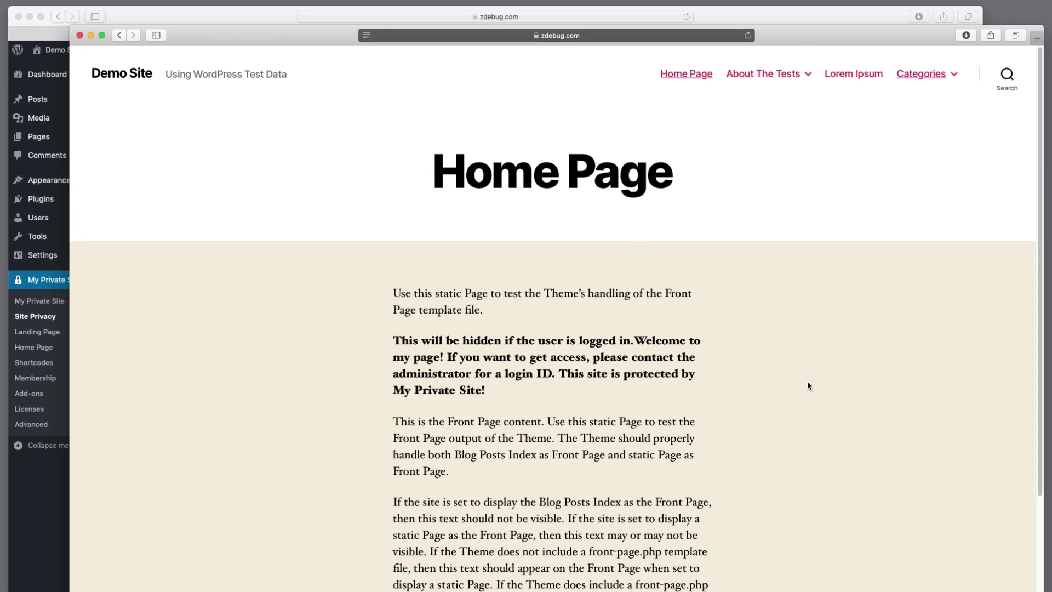
pyautogui.moveTo(756, 73)
pyautogui.click(742, 106)
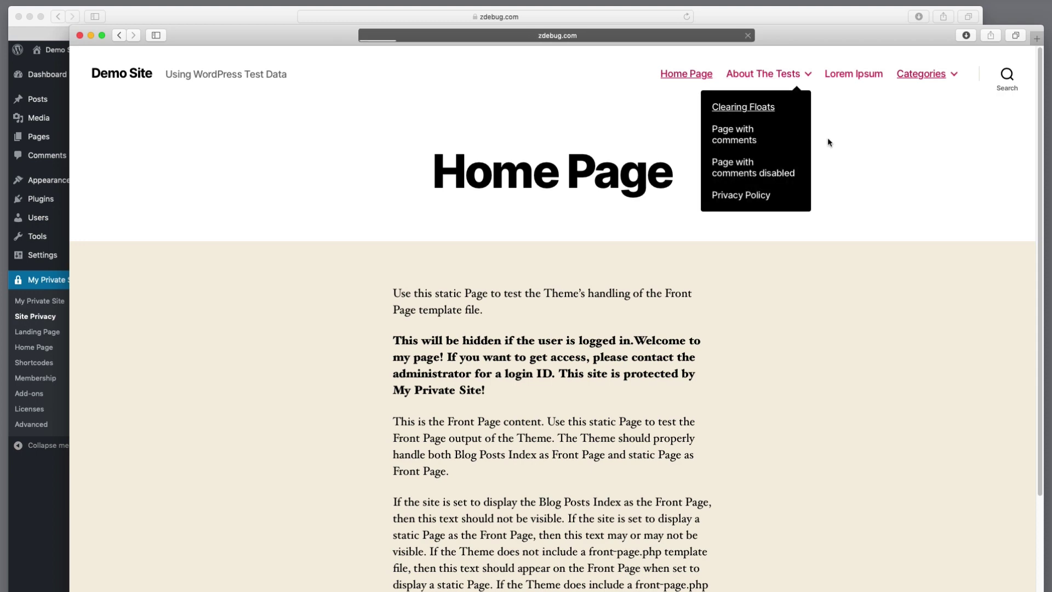
pyautogui.click(870, 76)
pyautogui.moveTo(926, 75)
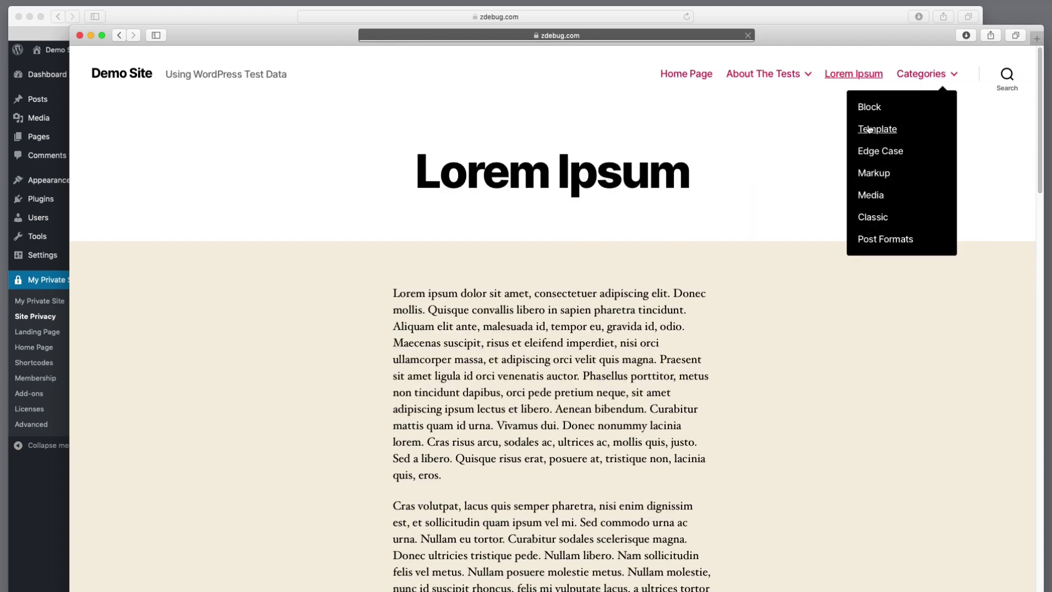
pyautogui.moveTo(761, 76)
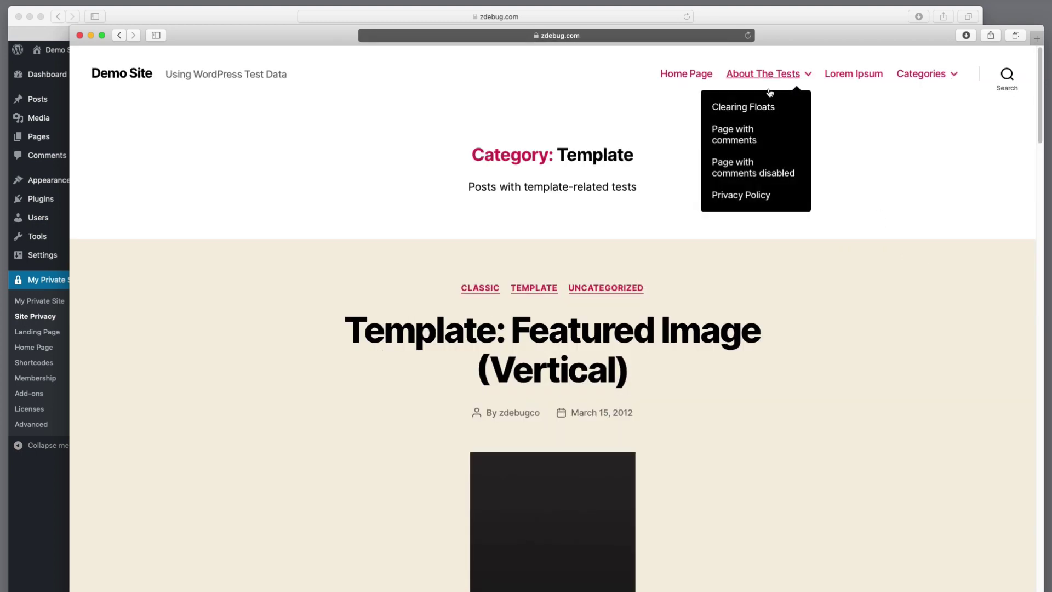
pyautogui.click(748, 150)
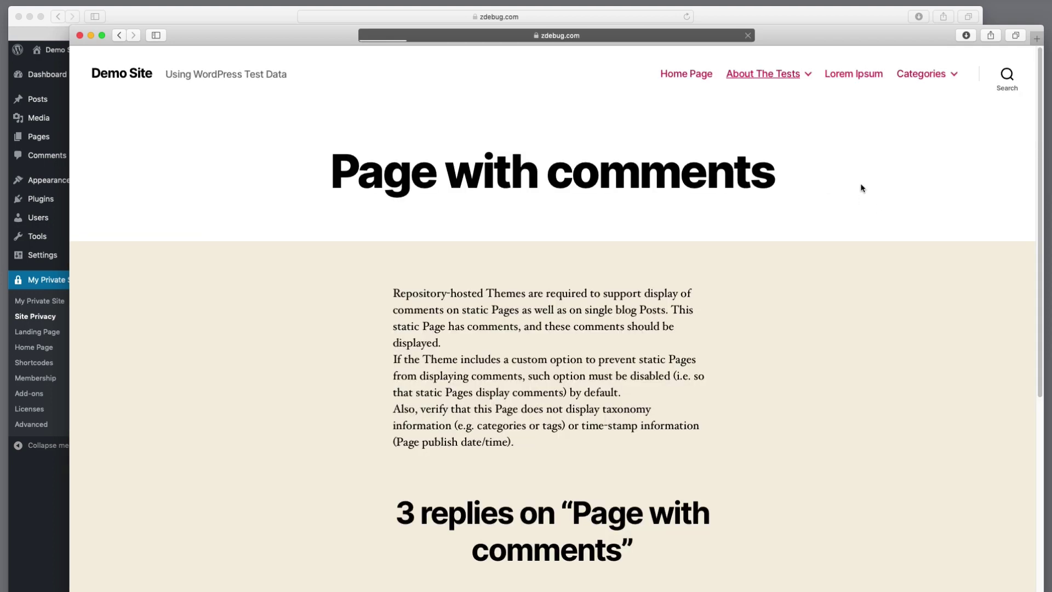
pyautogui.click(688, 75)
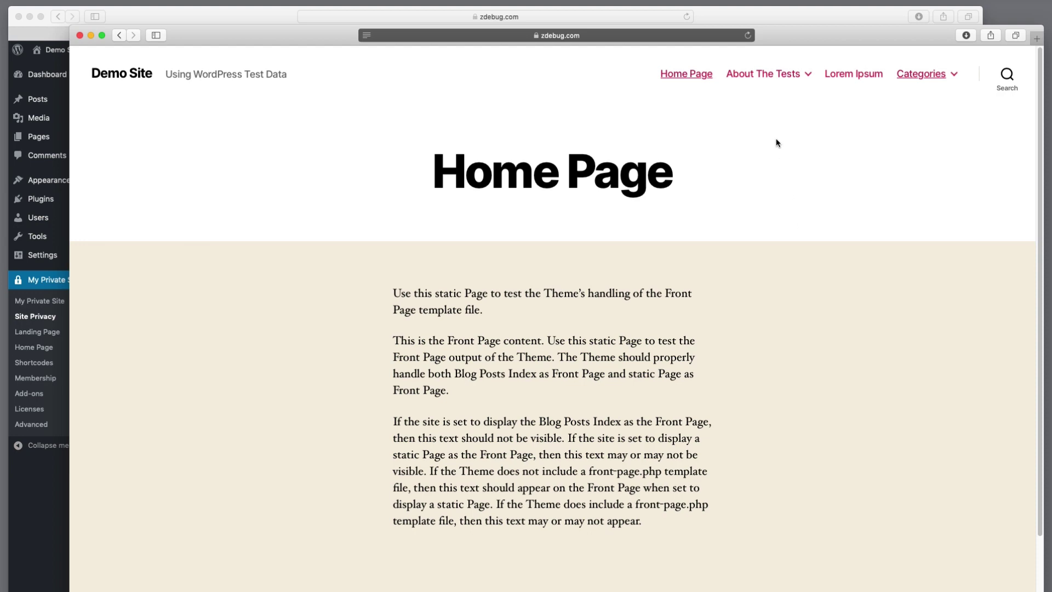
pyautogui.click(847, 78)
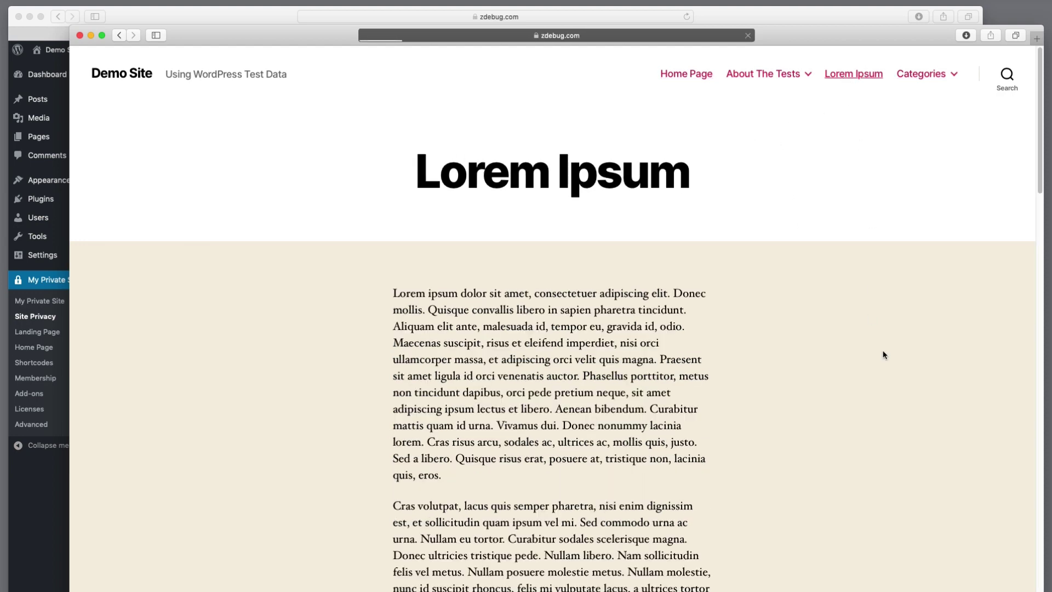
pyautogui.click(689, 76)
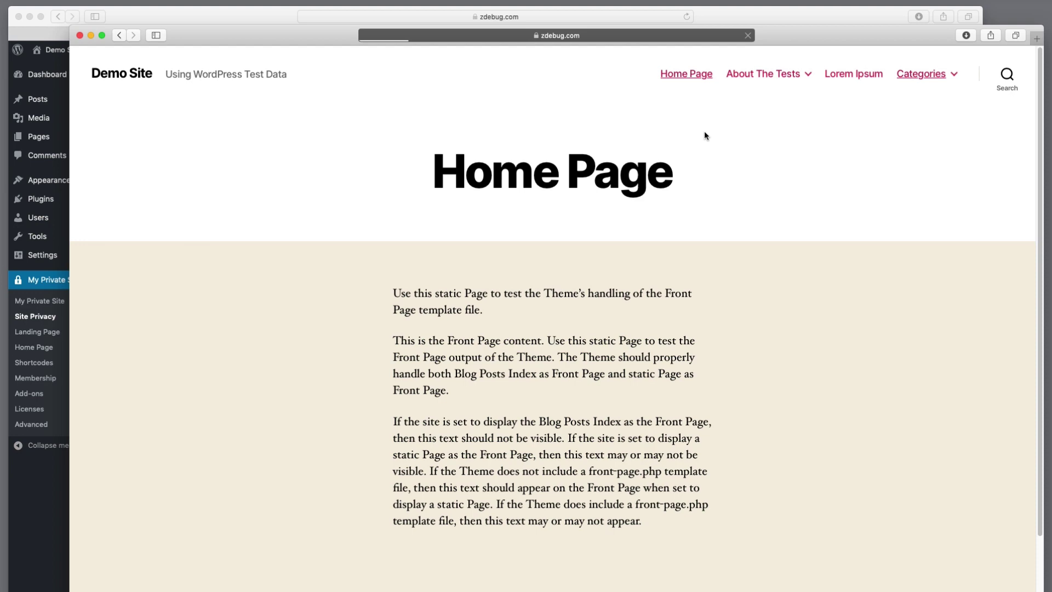
pyautogui.scroll(-5, 706, 143)
pyautogui.scroll(5, 709, 148)
pyautogui.moveTo(761, 76)
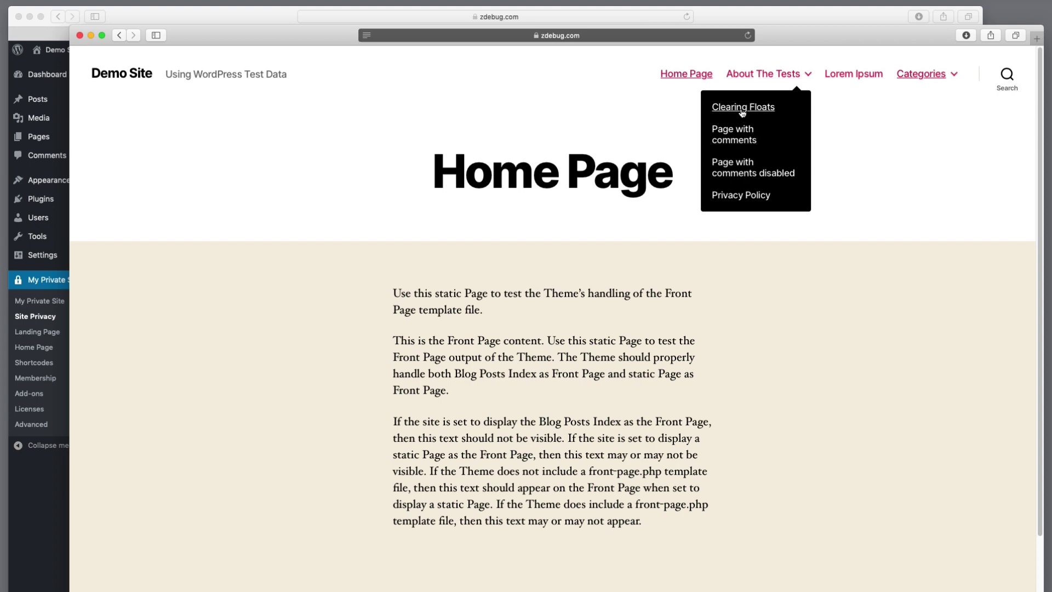
pyautogui.click(742, 108)
pyautogui.click(596, 35)
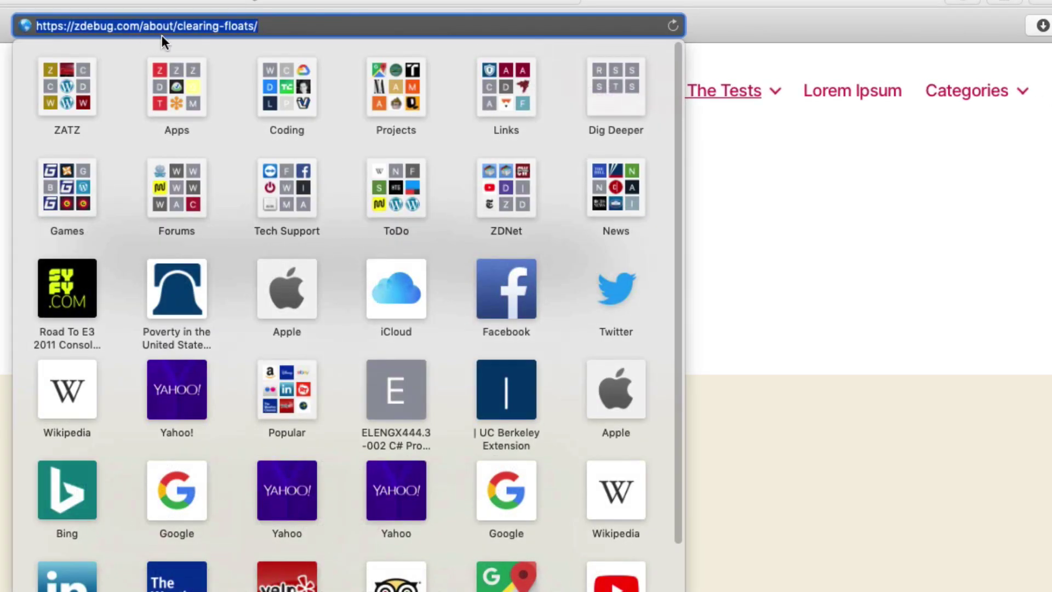
pyautogui.moveTo(184, 26); pyautogui.dragTo(146, 26)
pyautogui.click(141, 25)
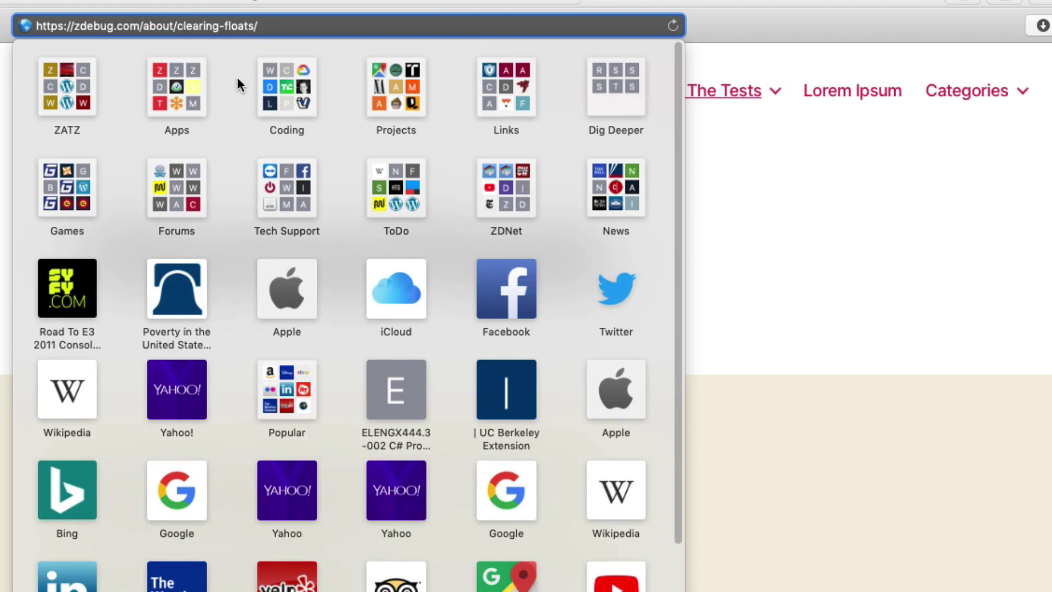
pyautogui.click(916, 379)
pyautogui.moveTo(728, 107)
pyautogui.click(659, 202)
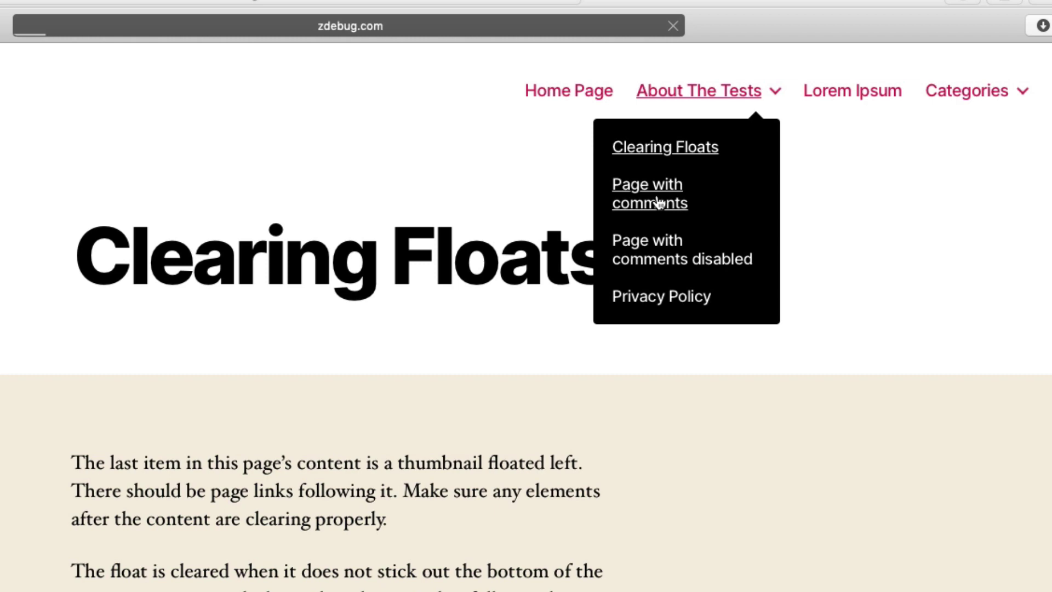
pyautogui.click(406, 22)
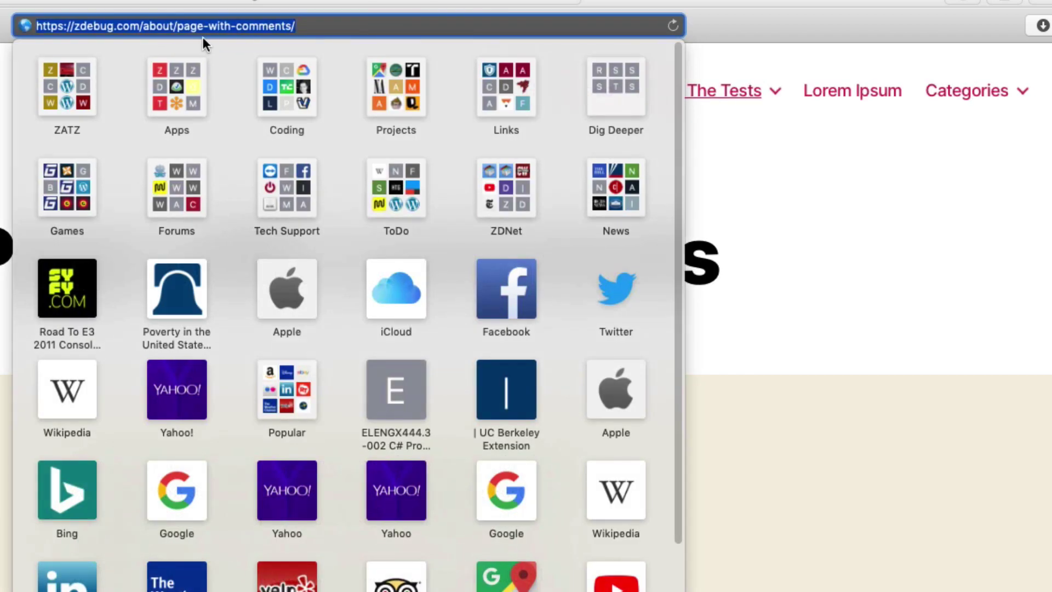
pyautogui.click(982, 486)
pyautogui.moveTo(965, 101)
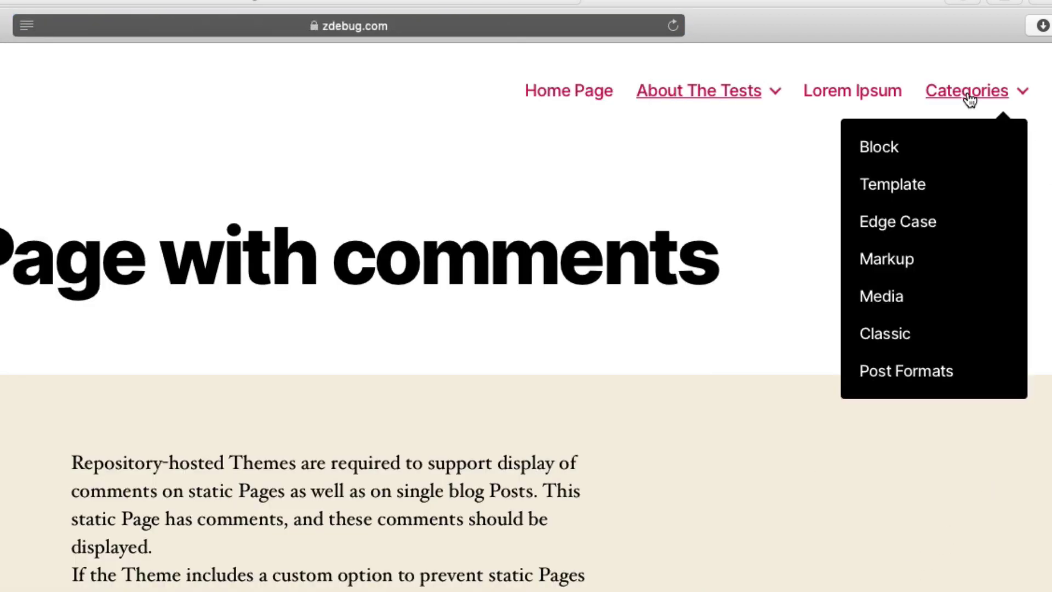
pyautogui.click(875, 183)
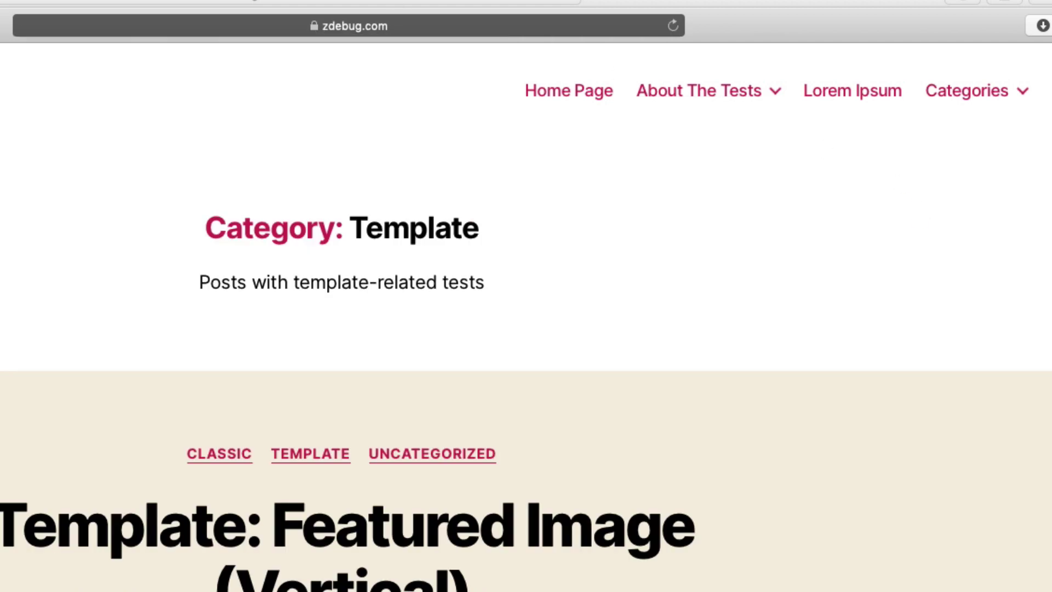
pyautogui.click(351, 25)
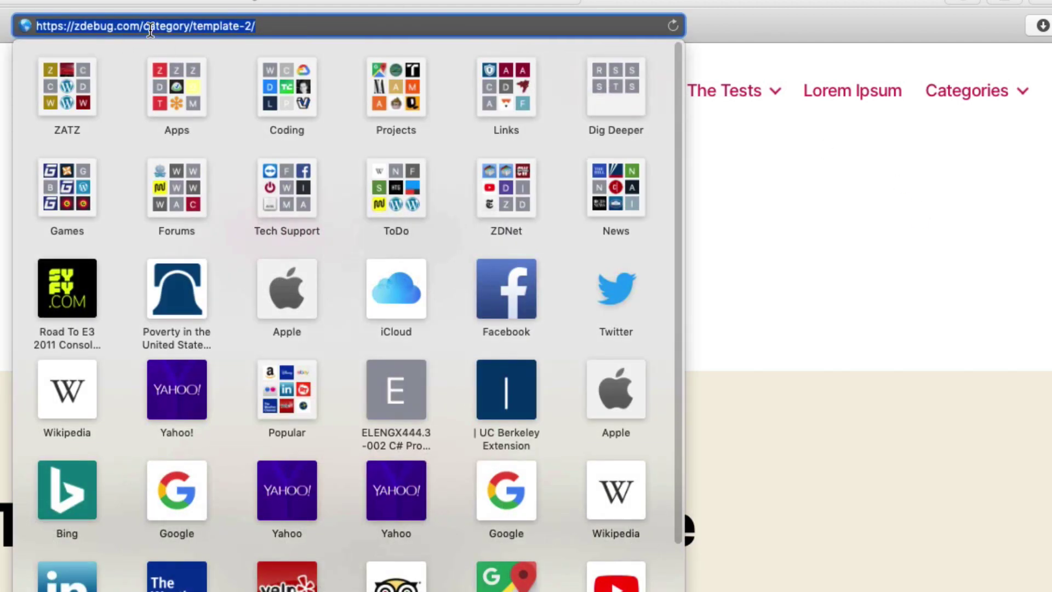
pyautogui.click(931, 109)
pyautogui.click(961, 88)
pyautogui.moveTo(953, 125)
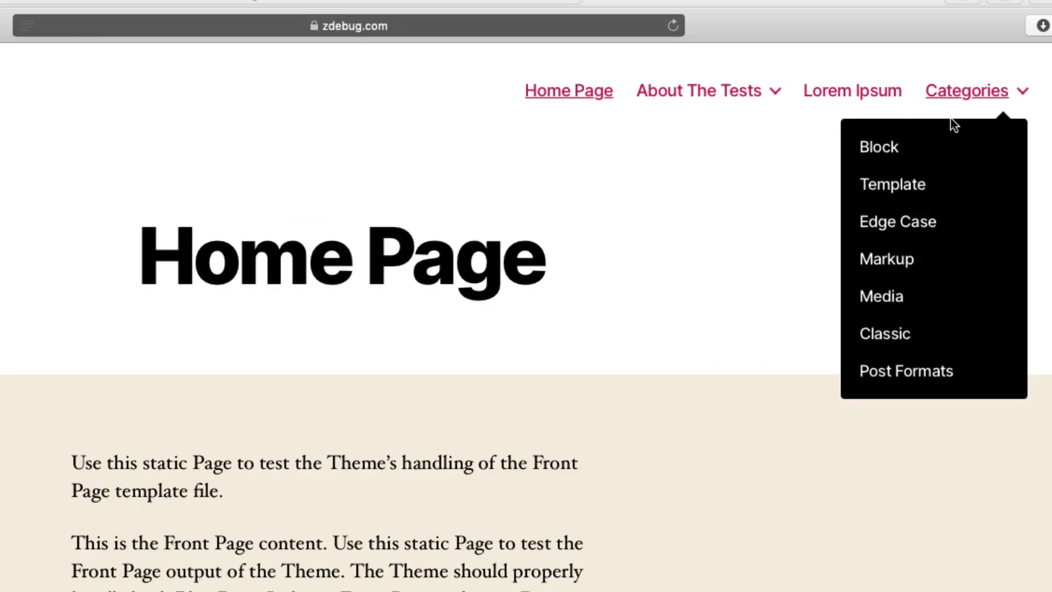
pyautogui.click(876, 296)
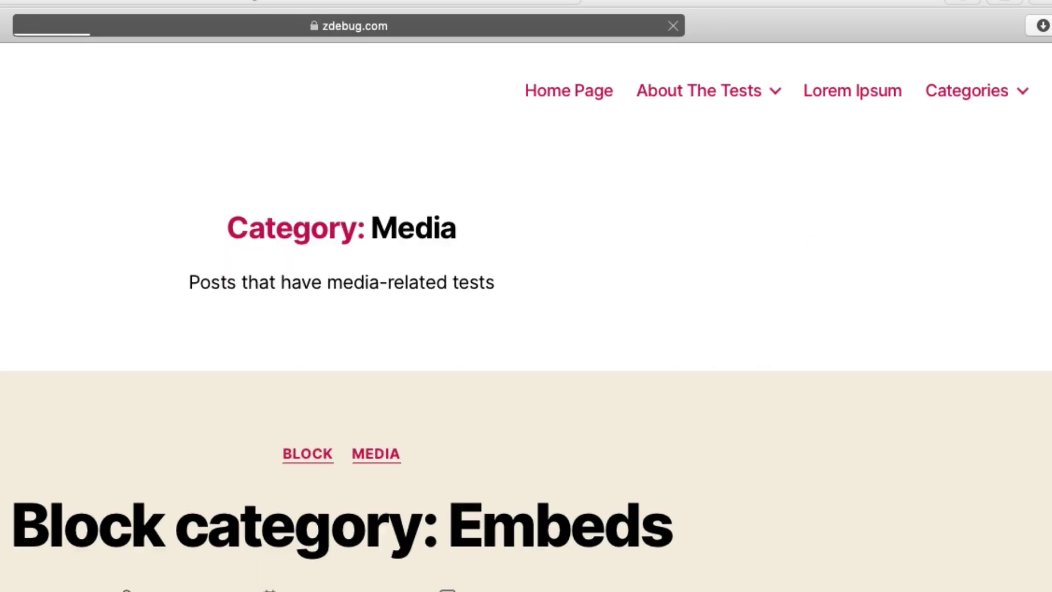
pyautogui.click(250, 25)
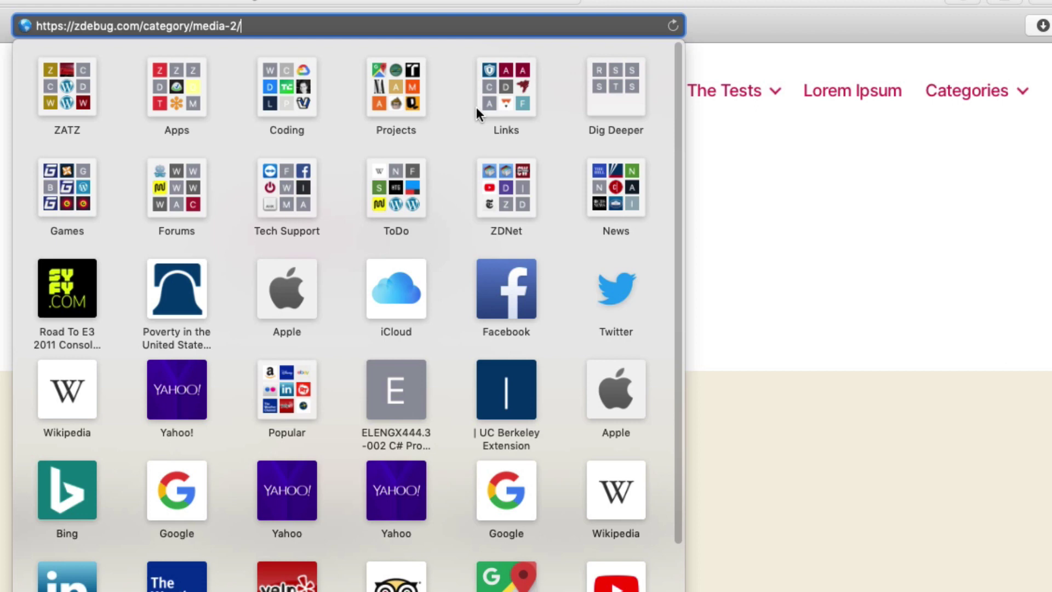
pyautogui.click(954, 431)
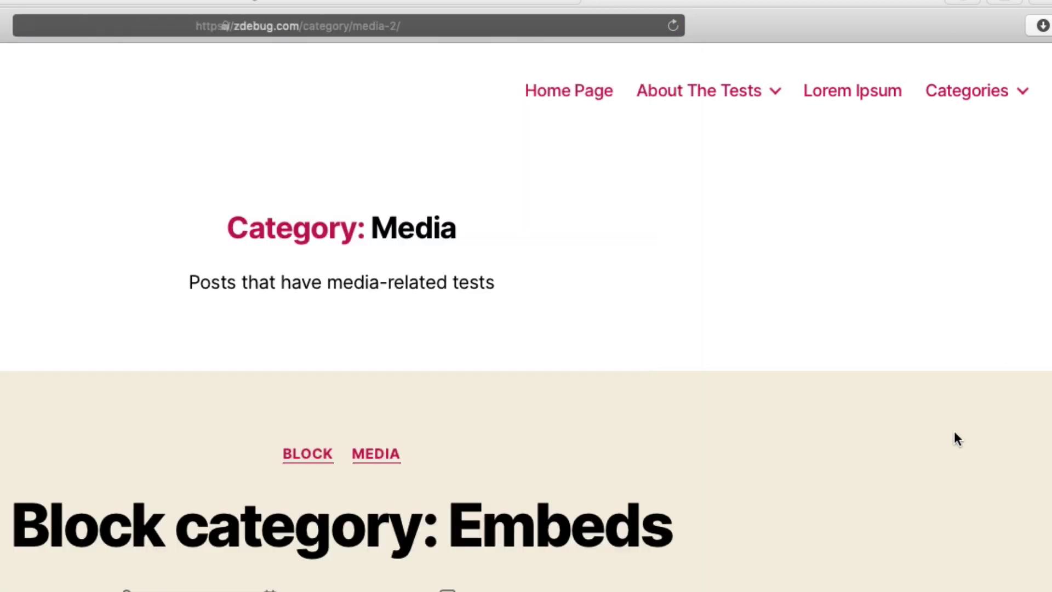
pyautogui.click(531, 98)
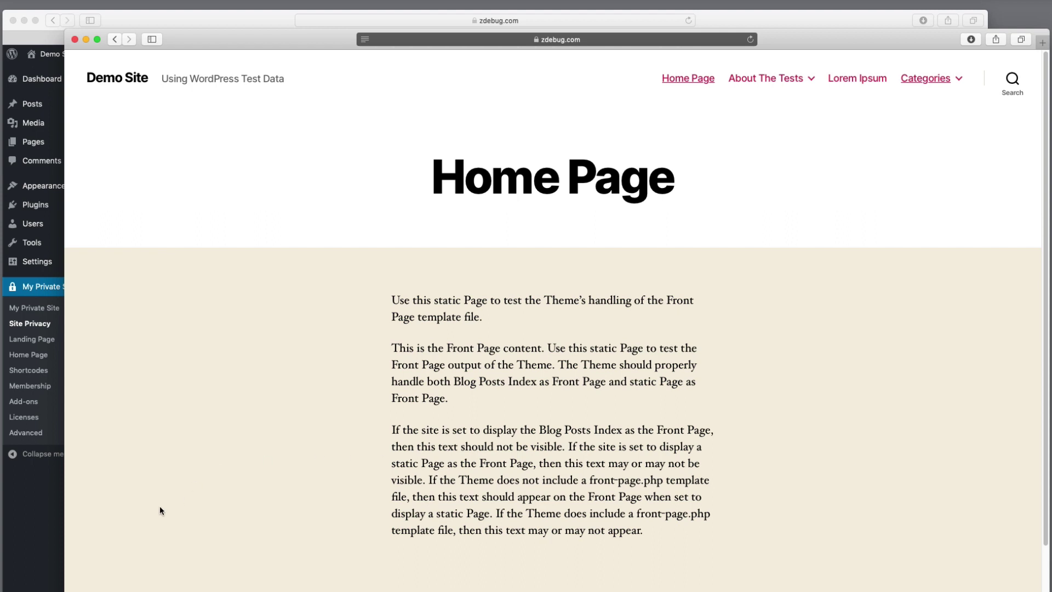
# Enable login privacy and save the privacy status
pyautogui.click(53, 557)
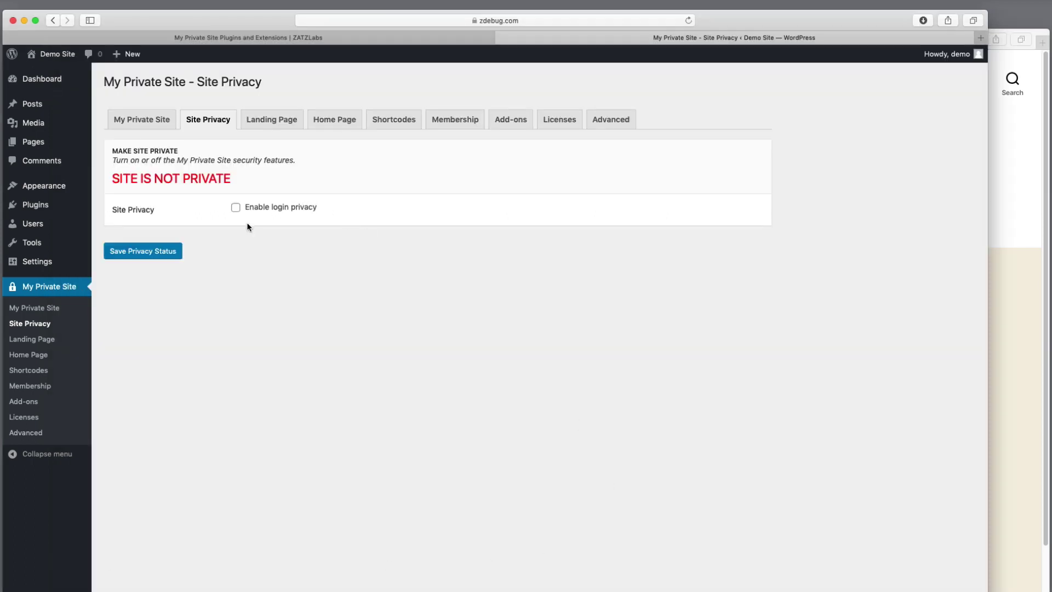
pyautogui.click(236, 208)
pyautogui.click(163, 251)
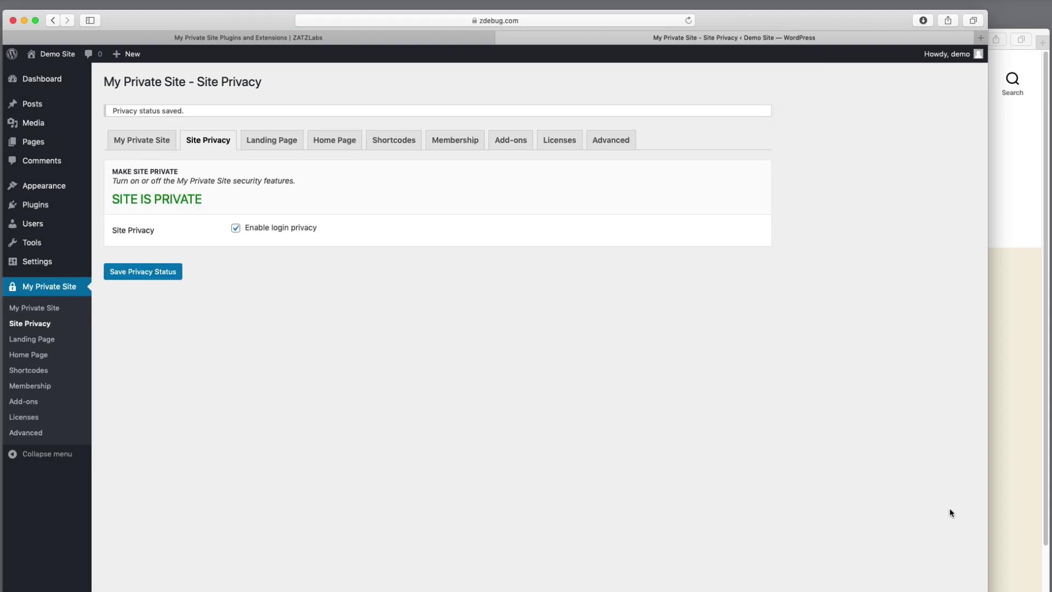
# Reload zdebug.com in the visitor window and confirm the login page appears
pyautogui.click(1010, 478)
pyautogui.click(628, 15)
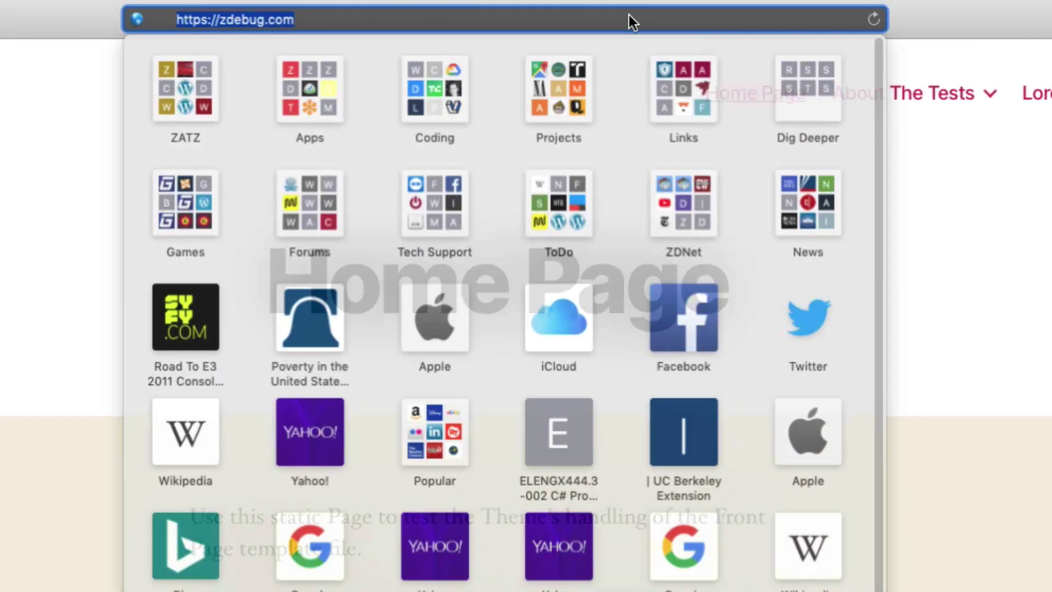
pyautogui.press('Return')
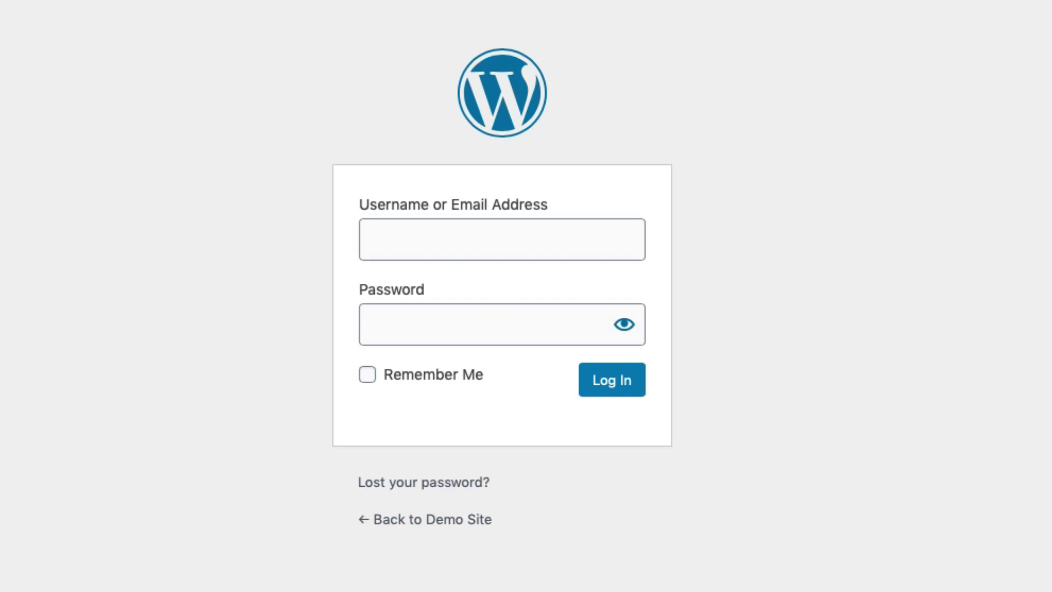
pyautogui.click(404, 521)
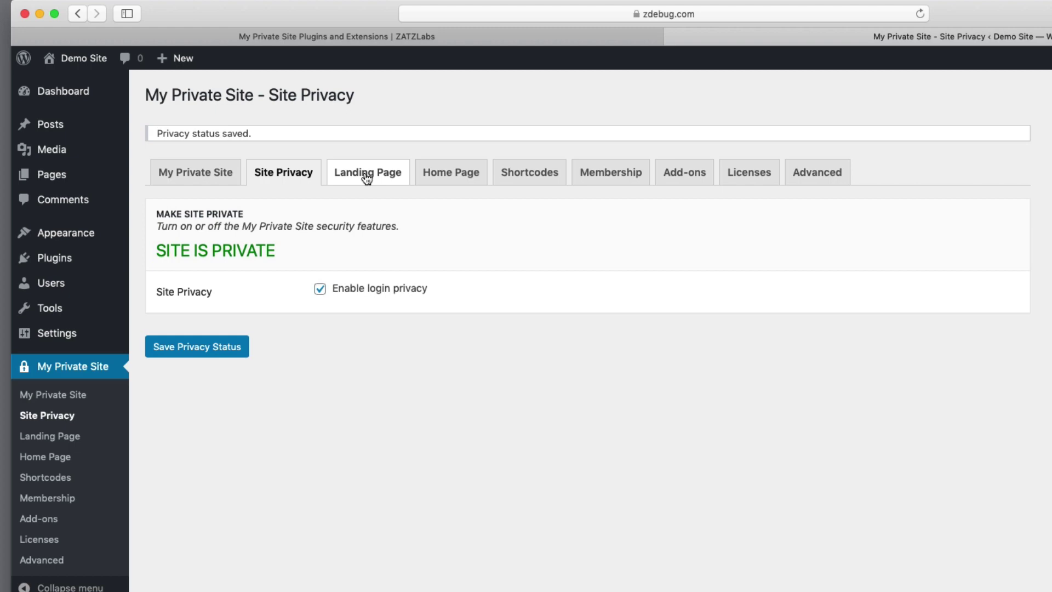
# On the Home Page tab, allow the site home page to be viewed without login
pyautogui.click(438, 172)
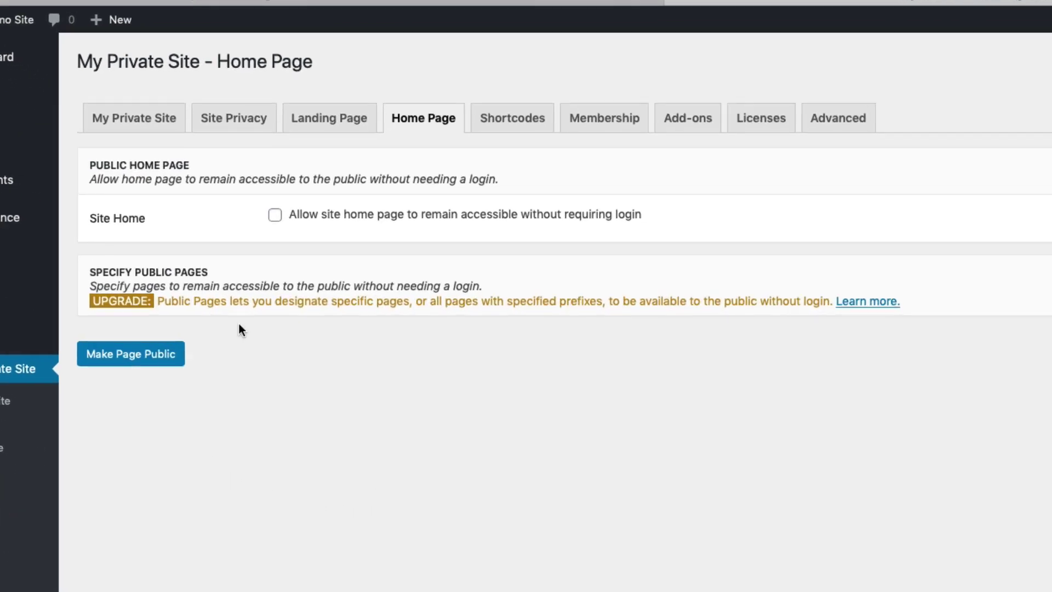
pyautogui.click(275, 214)
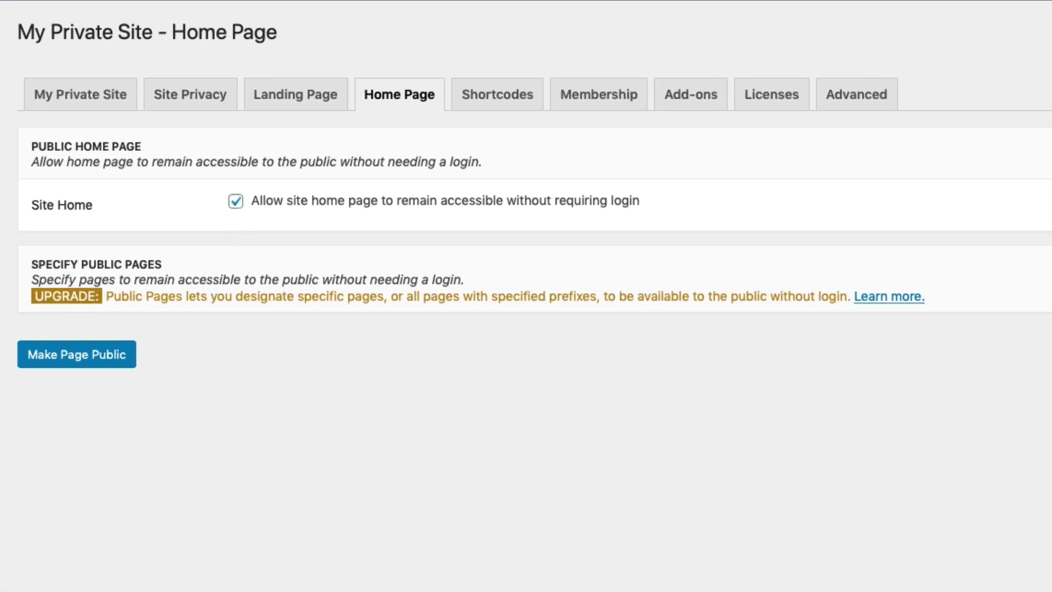
pyautogui.click(72, 356)
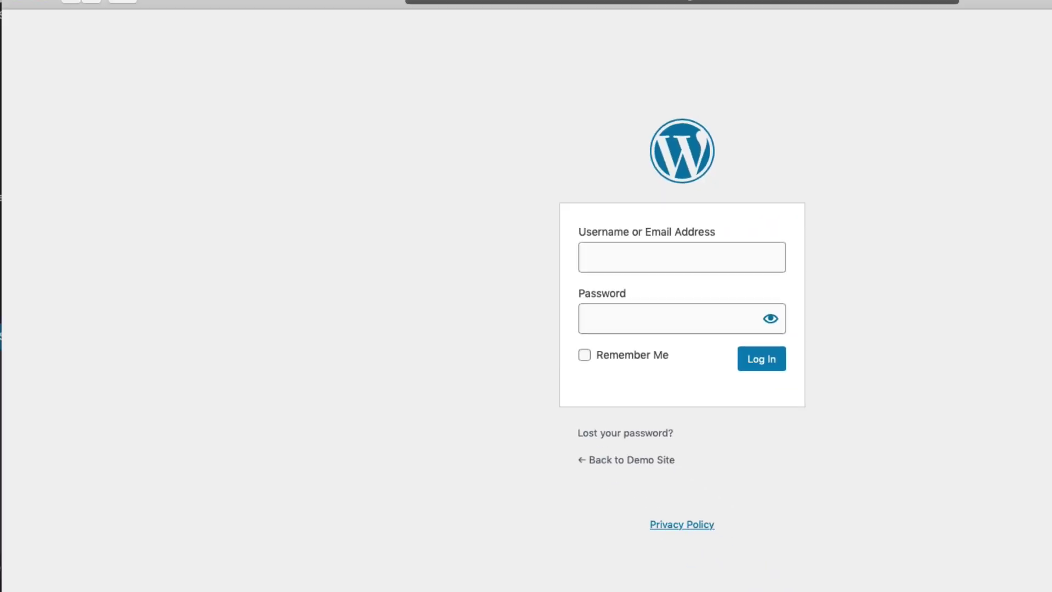
# As a visitor, confirm Lorem Ipsum and Privacy Policy still require login, then reopen My Private Site settings
pyautogui.click(598, 43)
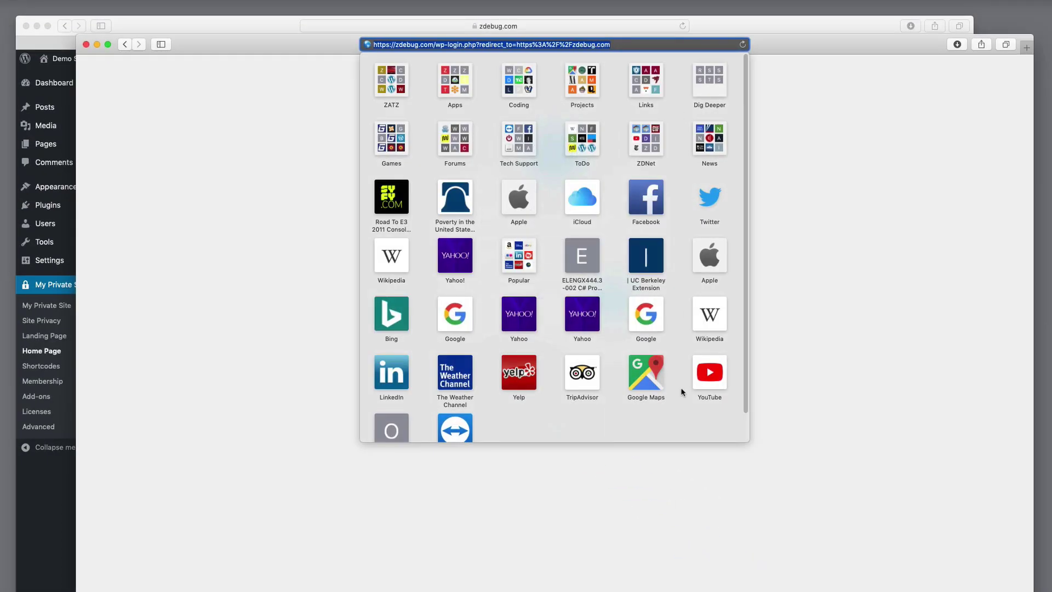
pyautogui.click(683, 512)
pyautogui.click(510, 372)
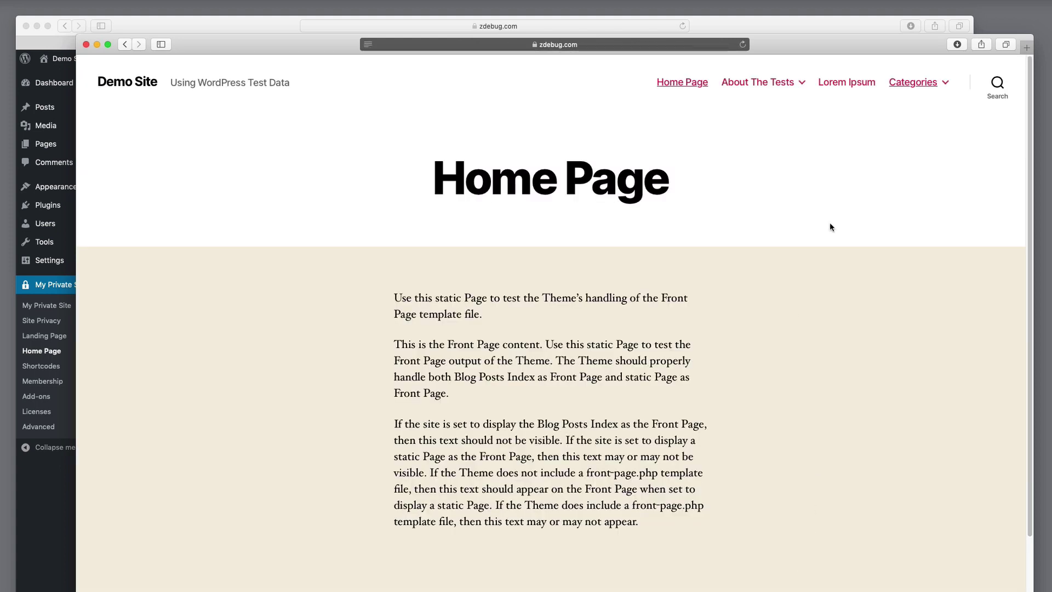
pyautogui.click(848, 86)
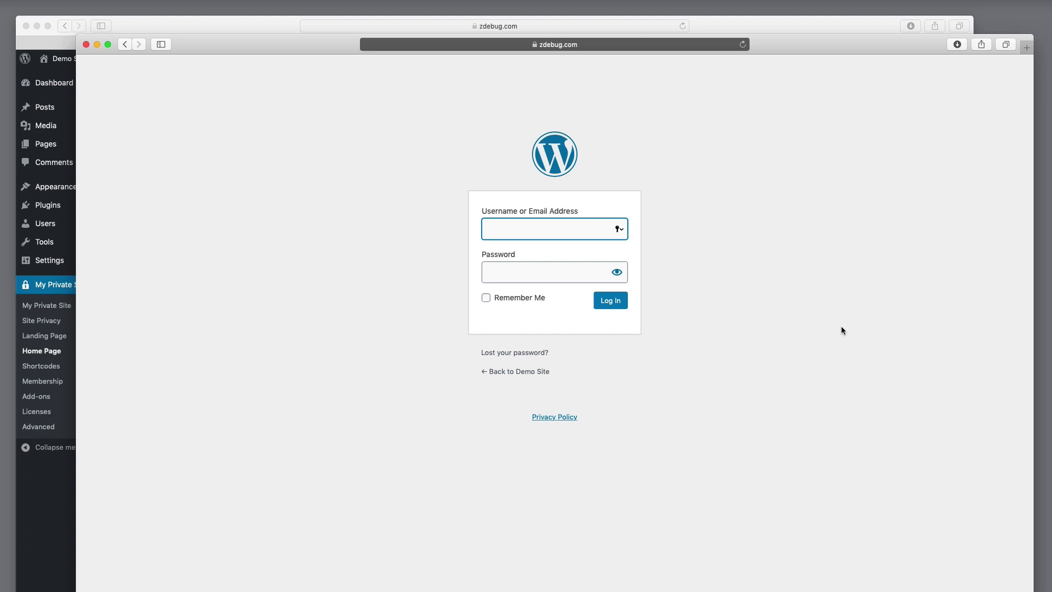
pyautogui.click(535, 417)
pyautogui.click(125, 44)
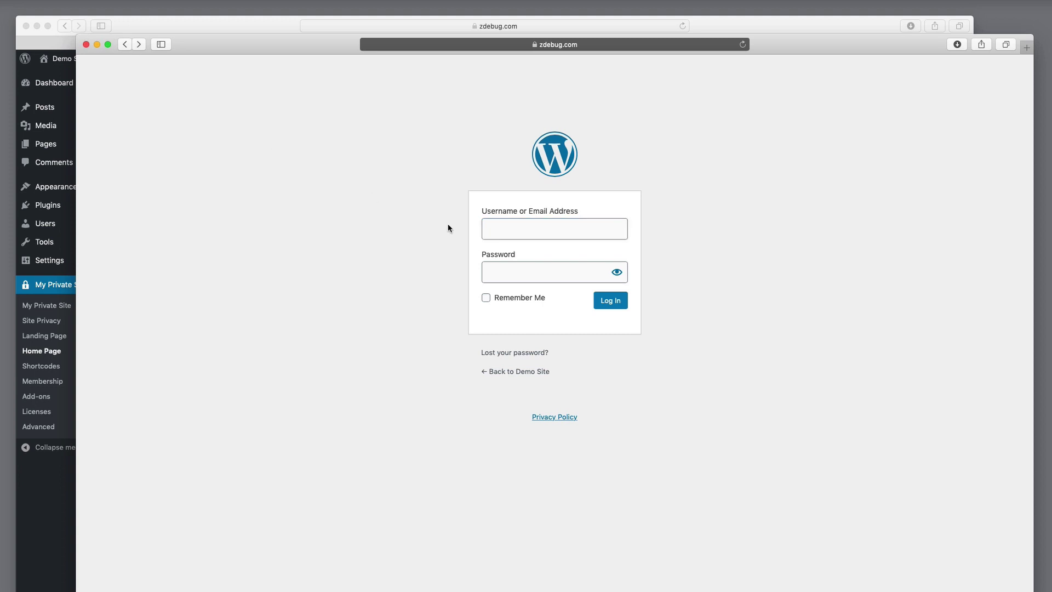
pyautogui.click(494, 371)
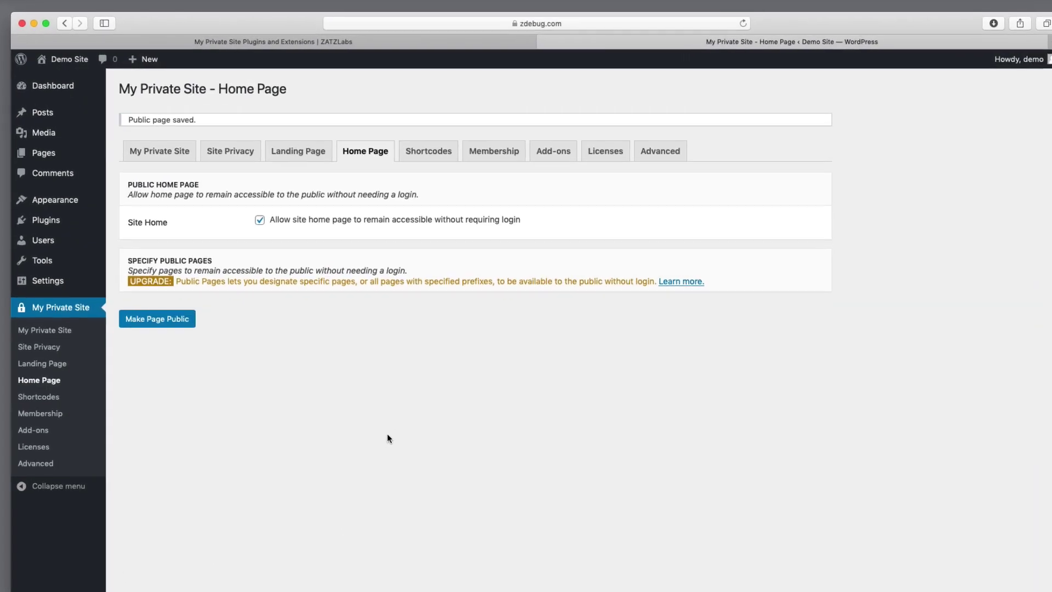
pyautogui.click(49, 225)
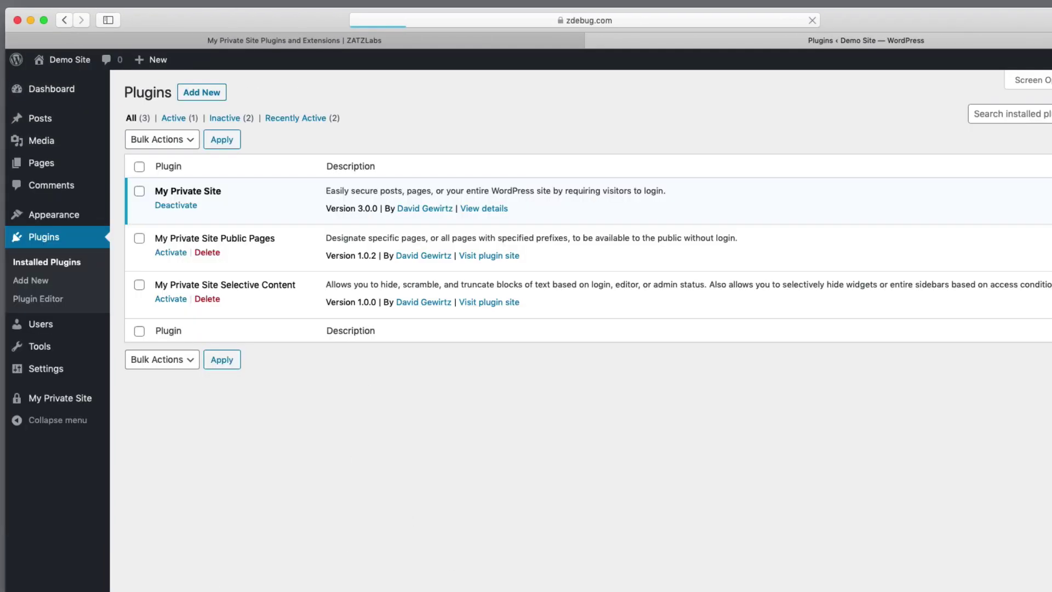
pyautogui.click(72, 399)
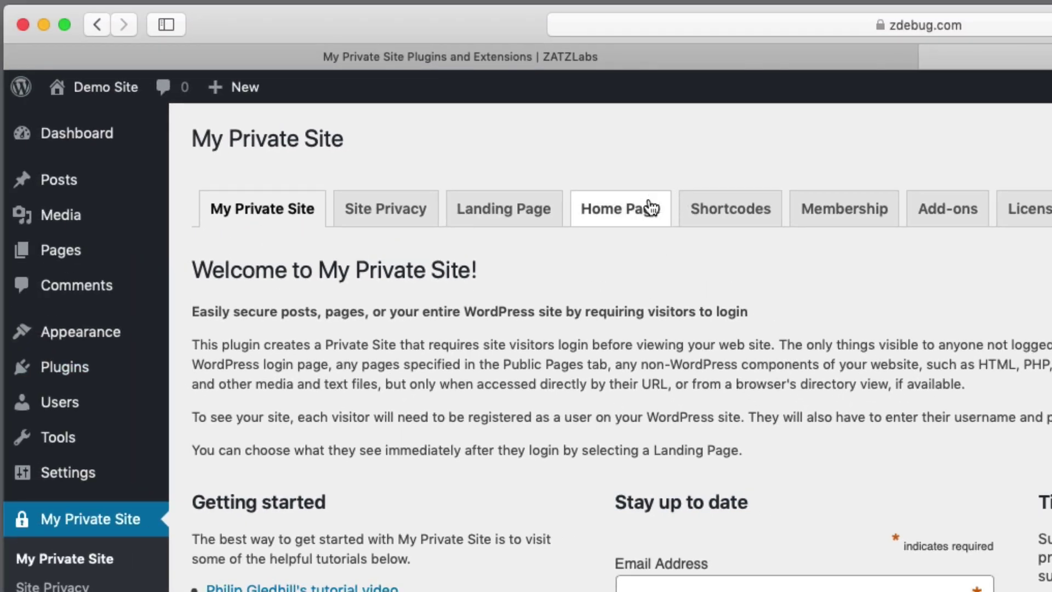
# Activate the My Private Site Public Pages plugin from Installed Plugins
pyautogui.click(651, 208)
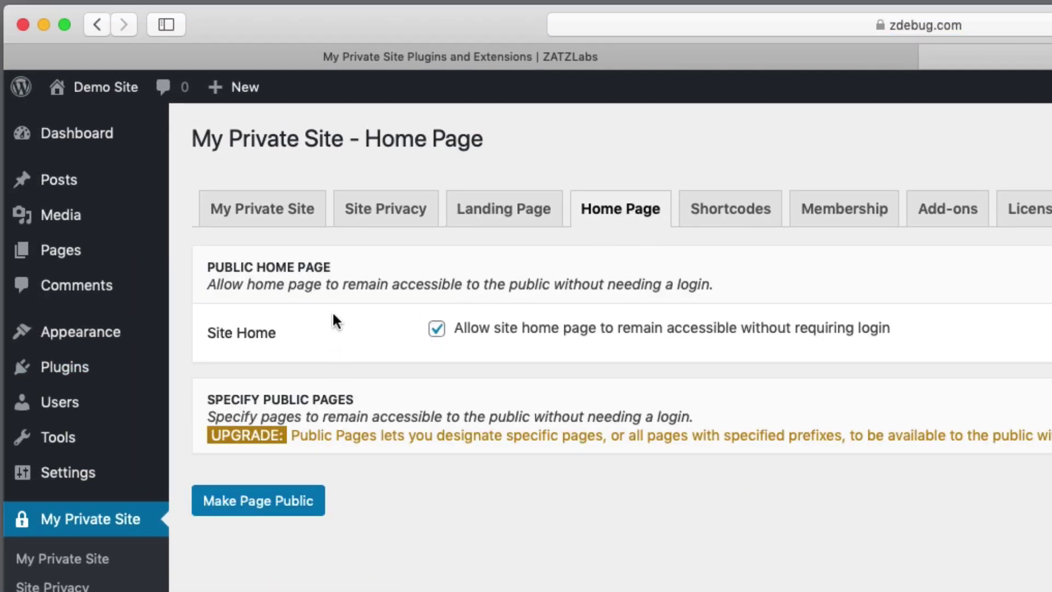
pyautogui.moveTo(55, 367)
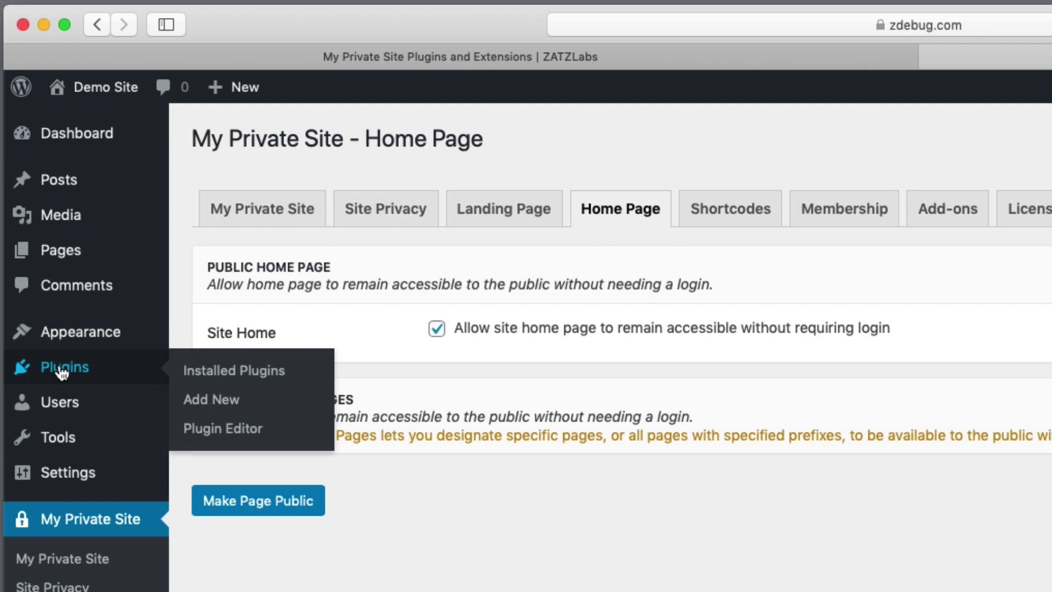
pyautogui.click(203, 369)
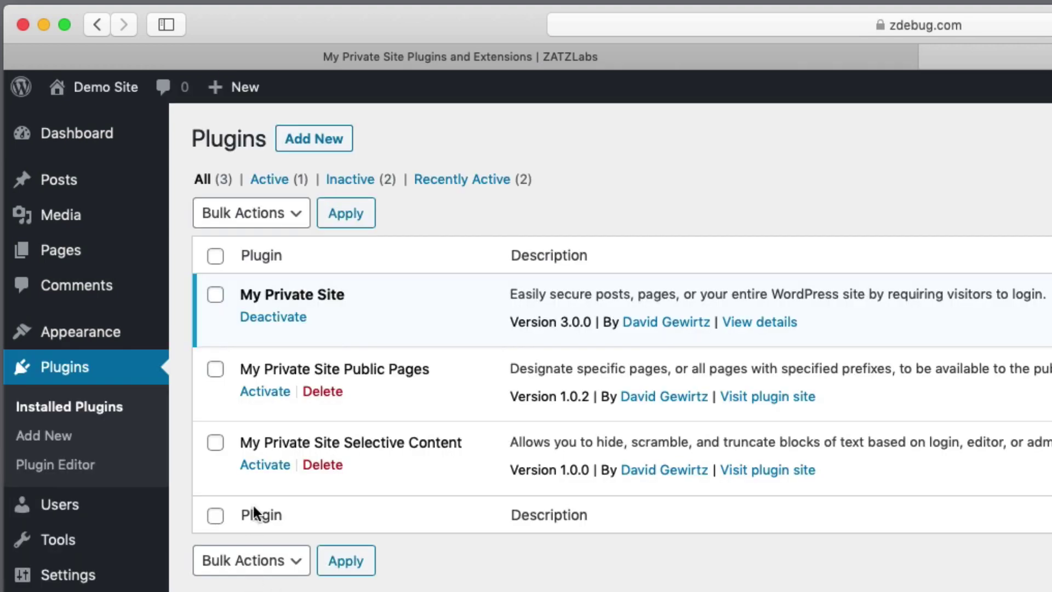
pyautogui.click(263, 393)
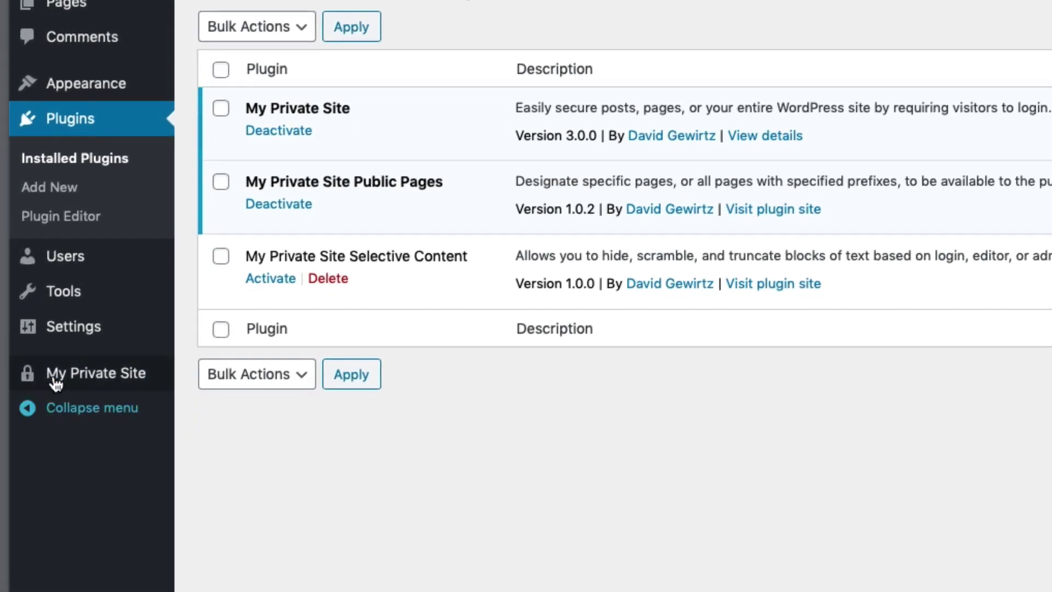
# Open the Public Pages tab of the My Private Site settings
pyautogui.moveTo(33, 379)
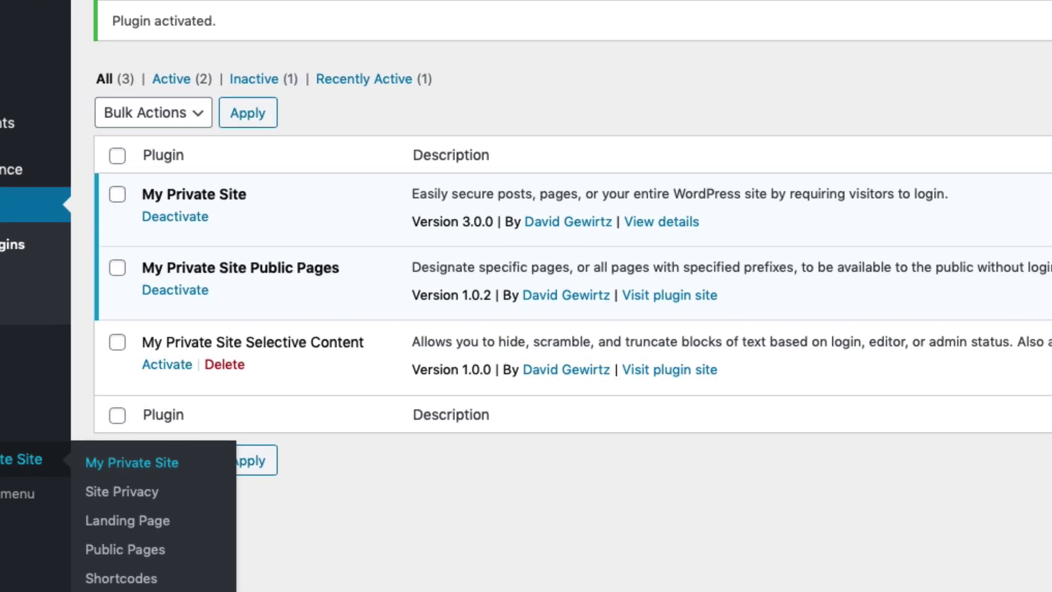
pyautogui.click(131, 462)
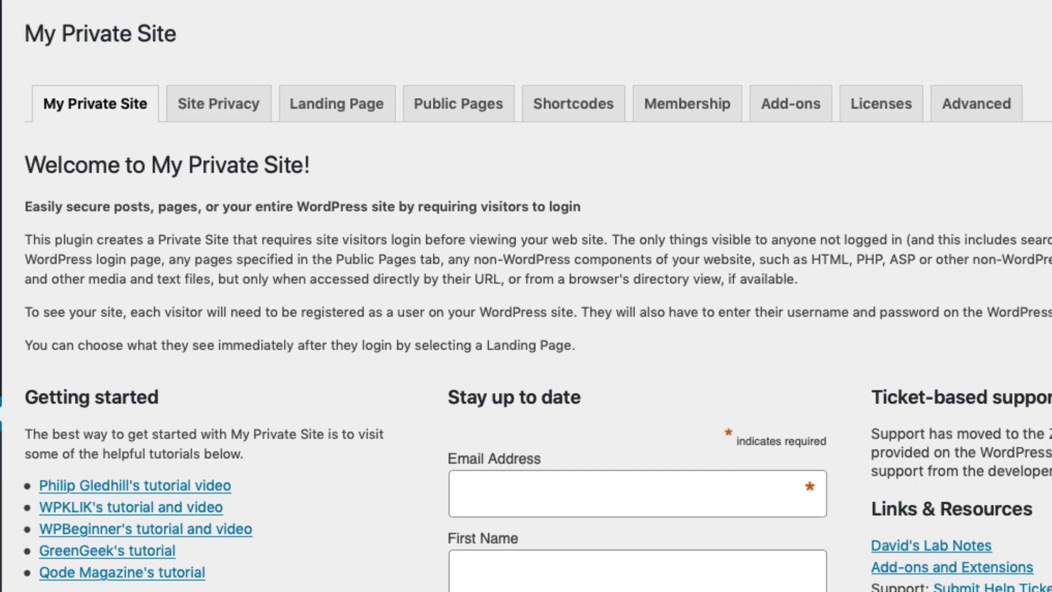
pyautogui.click(475, 107)
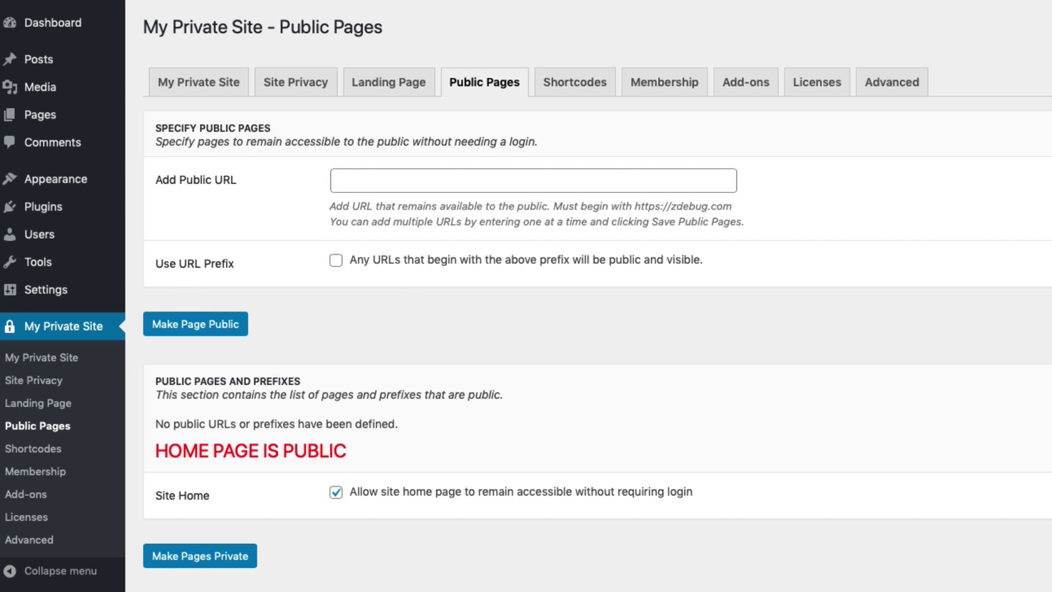
# View the Privacy Policy page from All Pages to read its /privacy-policy/ address, then return to Dashboard
pyautogui.moveTo(22, 117)
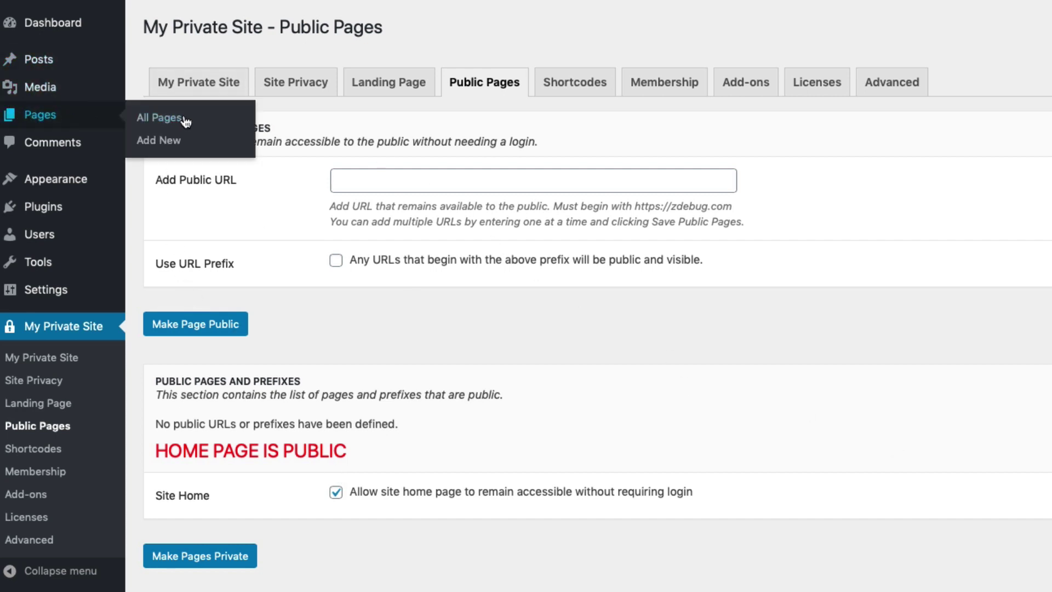
pyautogui.click(159, 118)
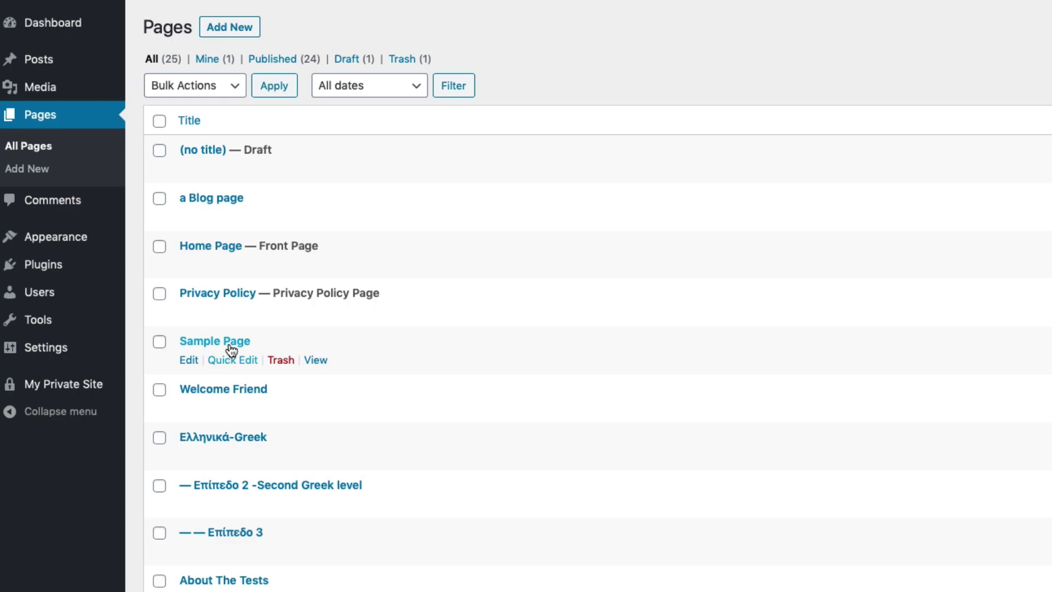
pyautogui.click(314, 310)
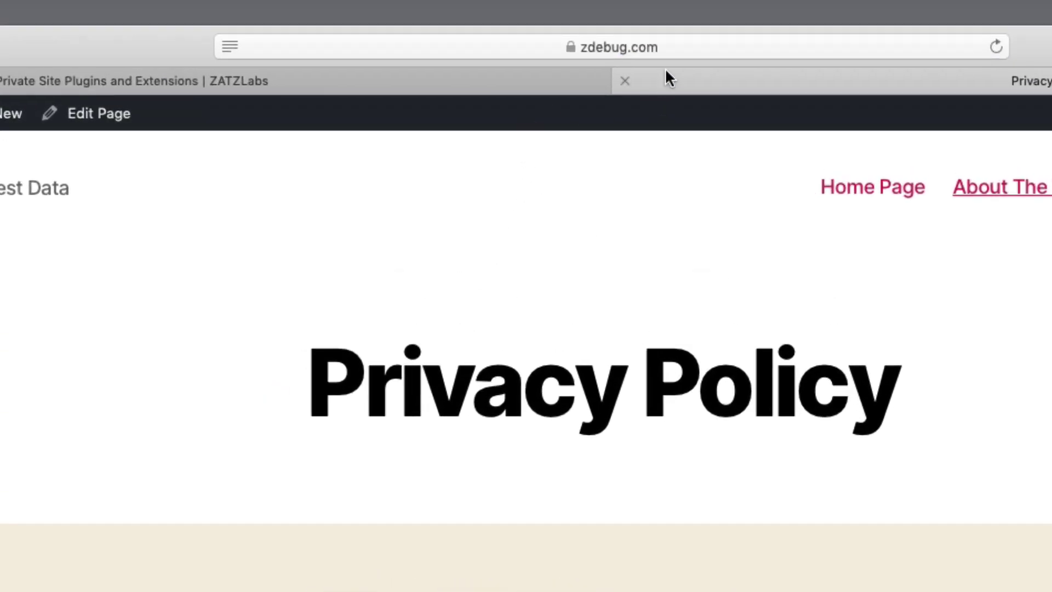
pyautogui.click(691, 41)
pyautogui.press('super+c')
pyautogui.press('Escape')
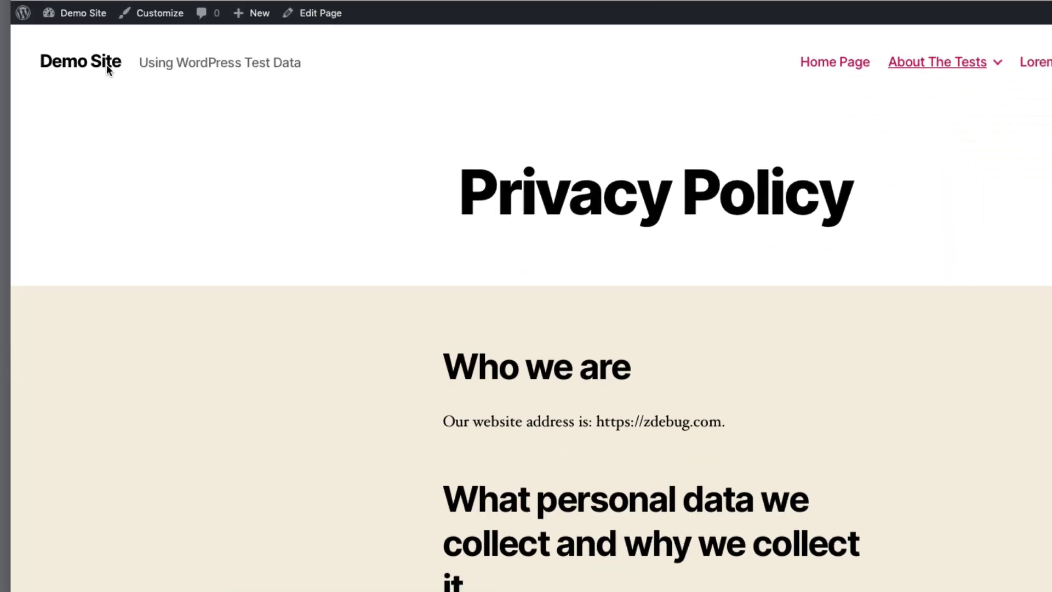
pyautogui.moveTo(69, 11)
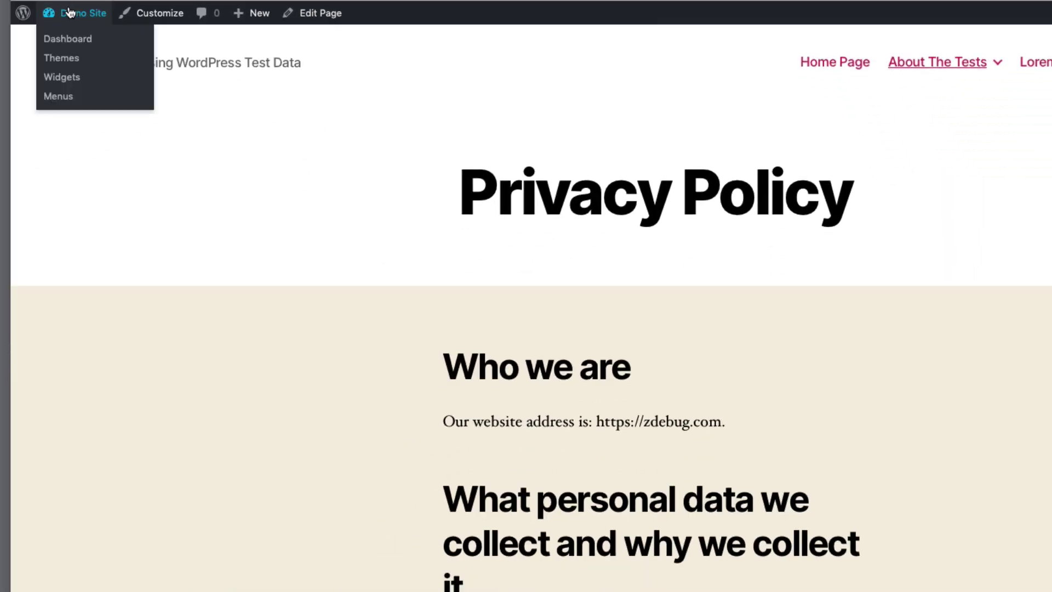
pyautogui.click(65, 39)
# With Public Pages settings open, confirm as a visitor that Privacy Policy still demands login
pyautogui.moveTo(82, 372)
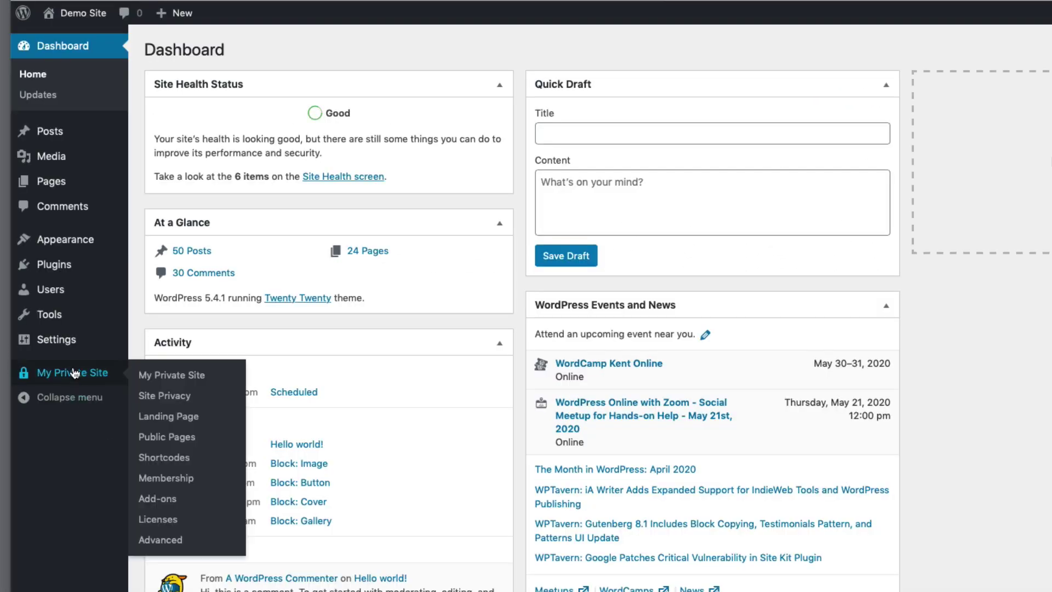
pyautogui.click(167, 435)
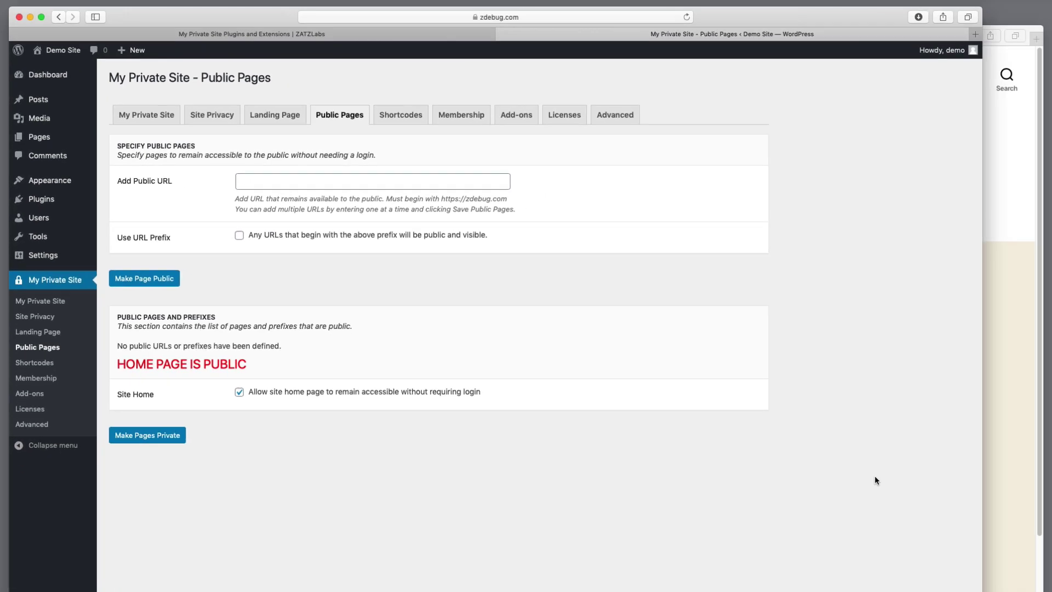
pyautogui.click(994, 452)
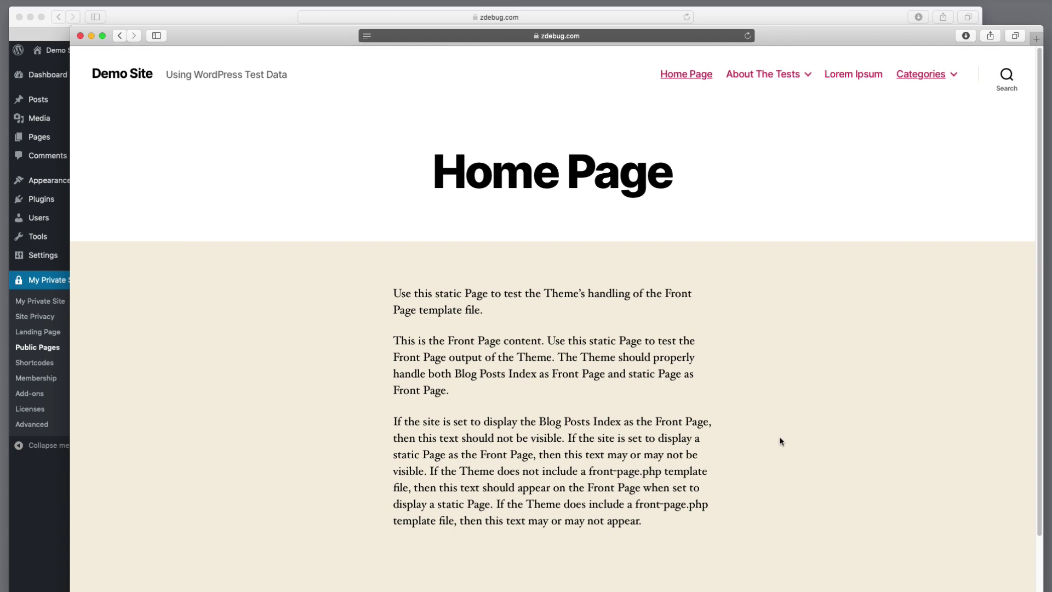
pyautogui.click(787, 21)
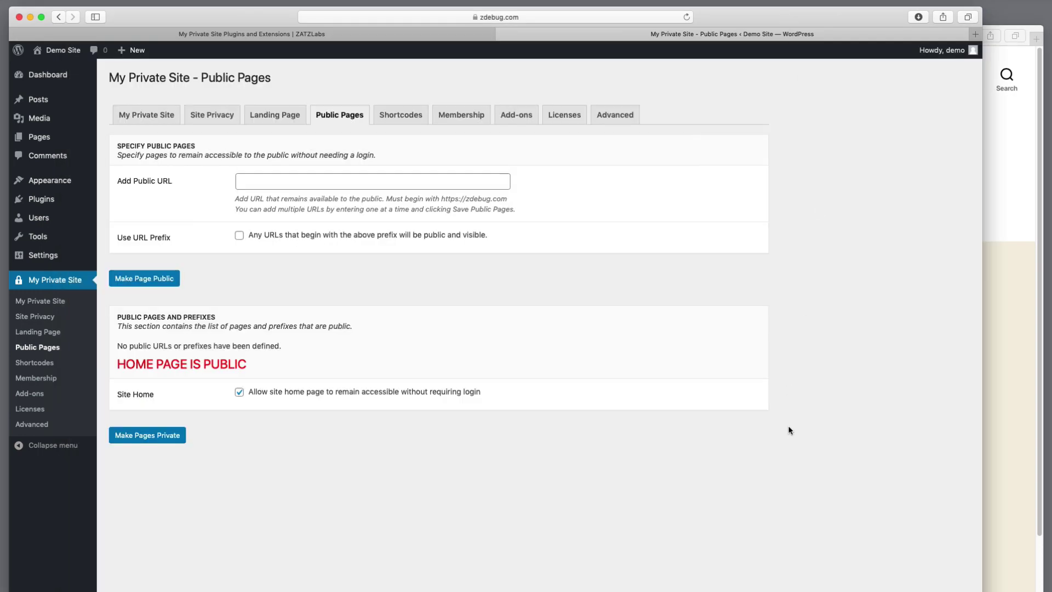
pyautogui.click(995, 343)
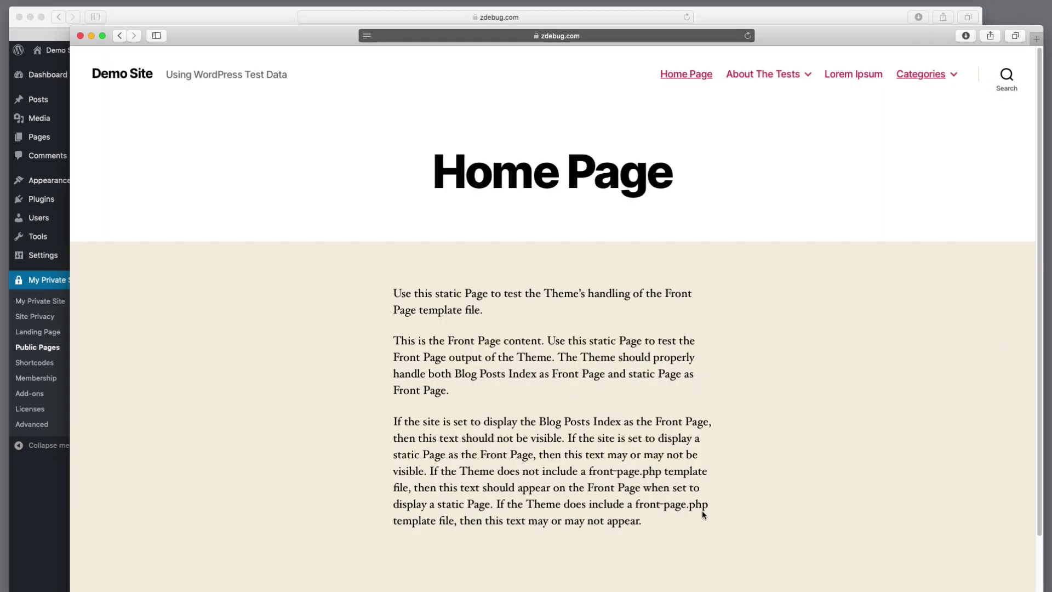
pyautogui.moveTo(816, 75)
pyautogui.click(755, 198)
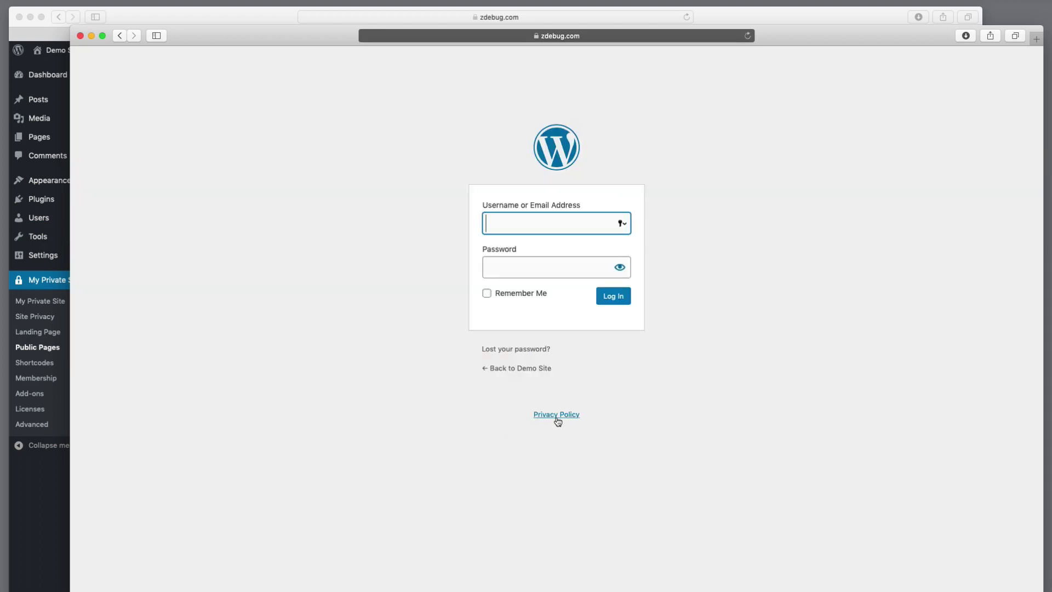
pyautogui.click(524, 368)
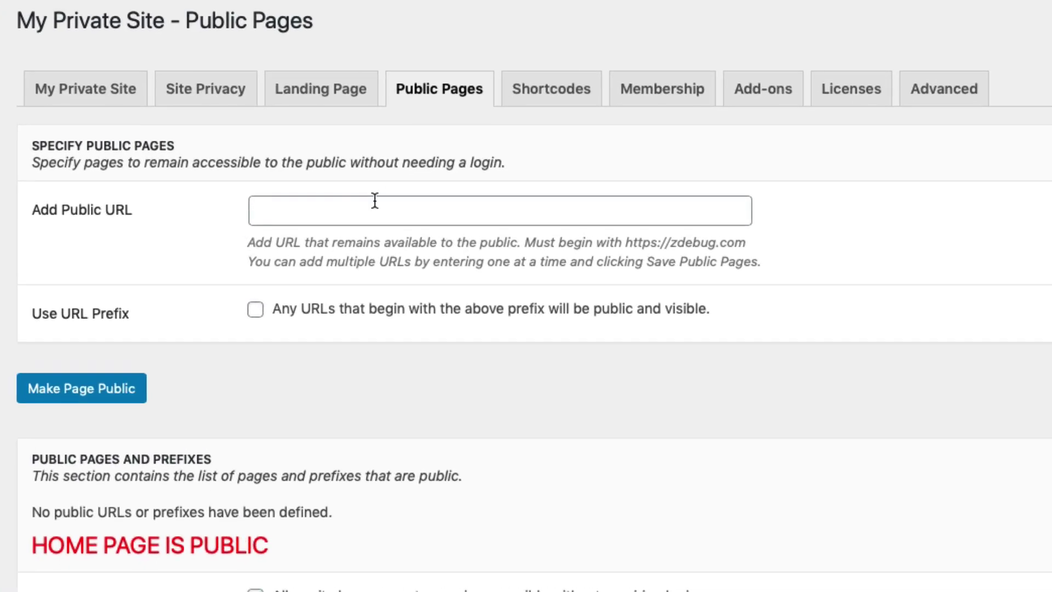
# Paste the privacy-policy URL into Add Public URL and make that page public
pyautogui.click(375, 200)
pyautogui.press('super+v')
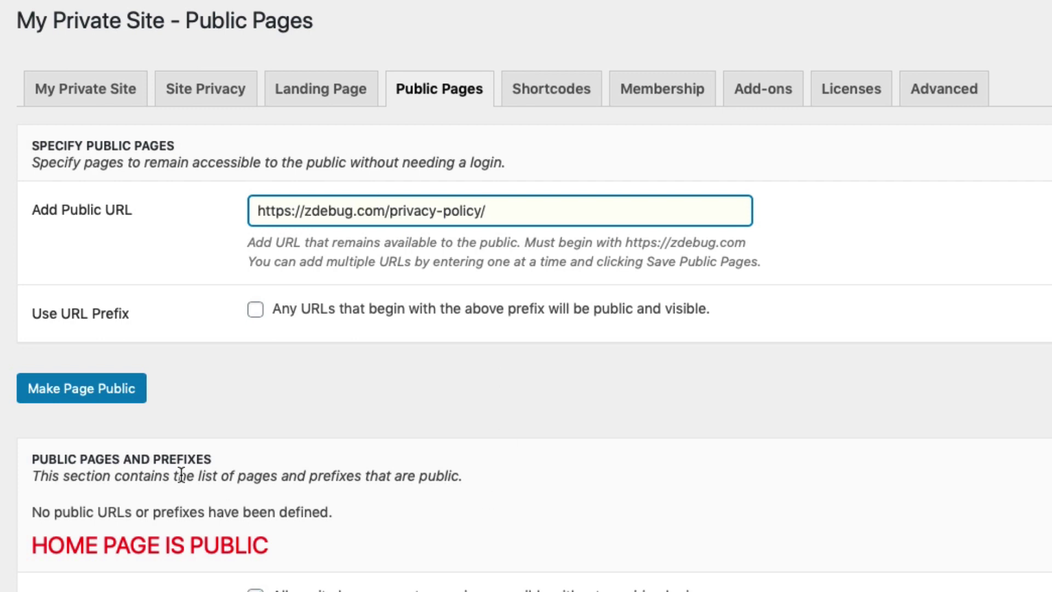
pyautogui.click(75, 375)
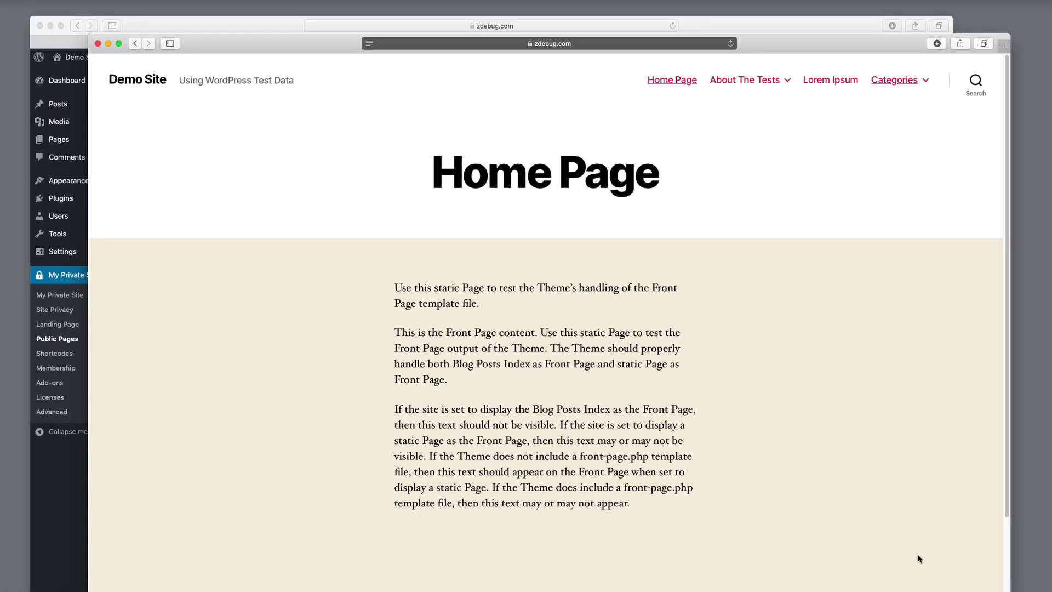
# As a visitor, confirm Lorem Ipsum still requires login while Privacy Policy now opens
pyautogui.scroll(-1, 638, 471)
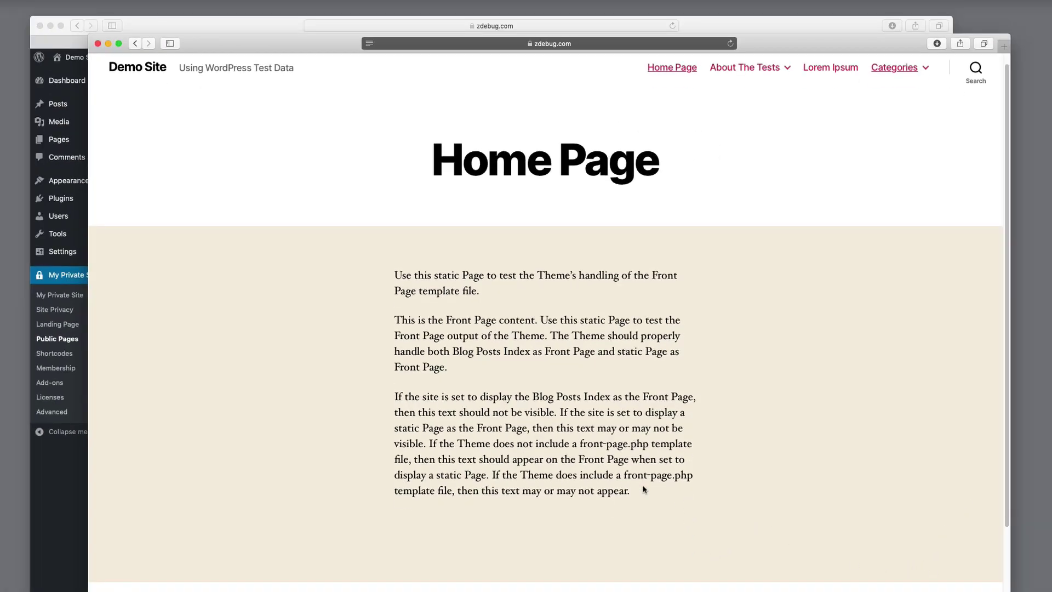
pyautogui.click(830, 68)
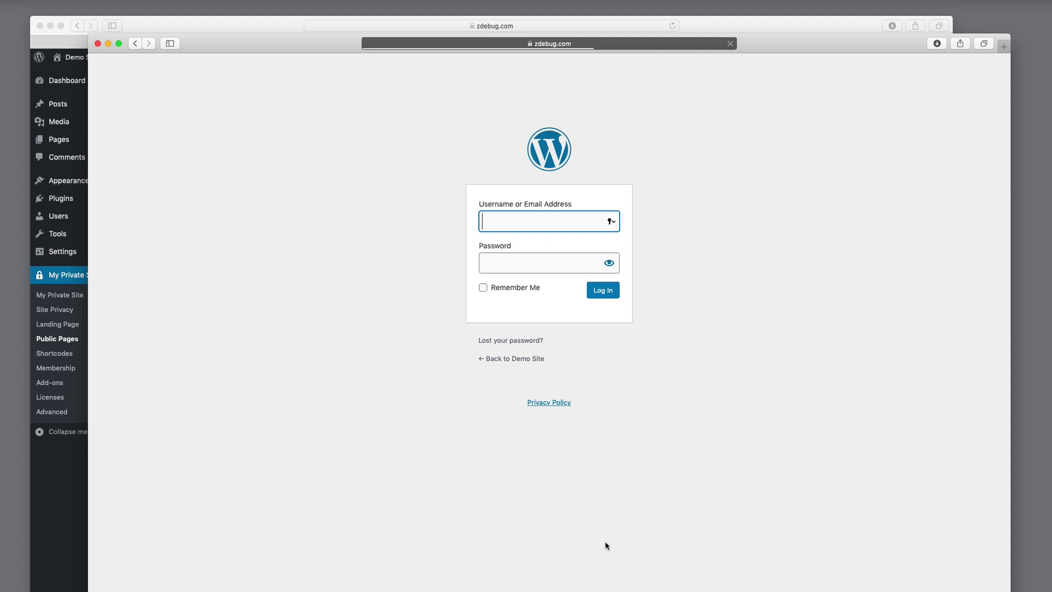
pyautogui.click(536, 404)
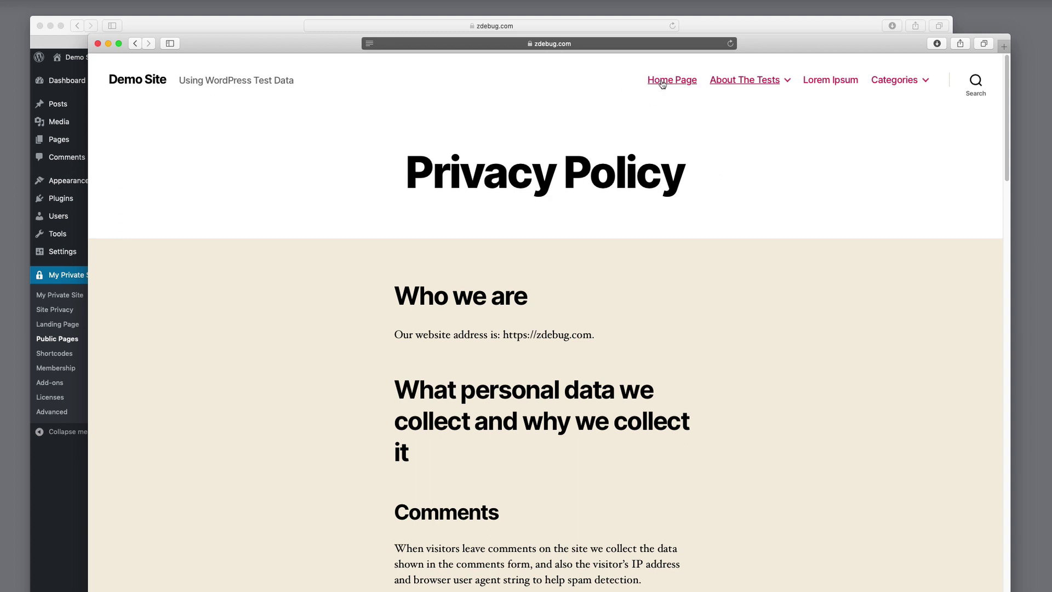
# As a visitor, open About The Tests > Clearing Floats twice and confirm it shows the login screen
pyautogui.click(663, 84)
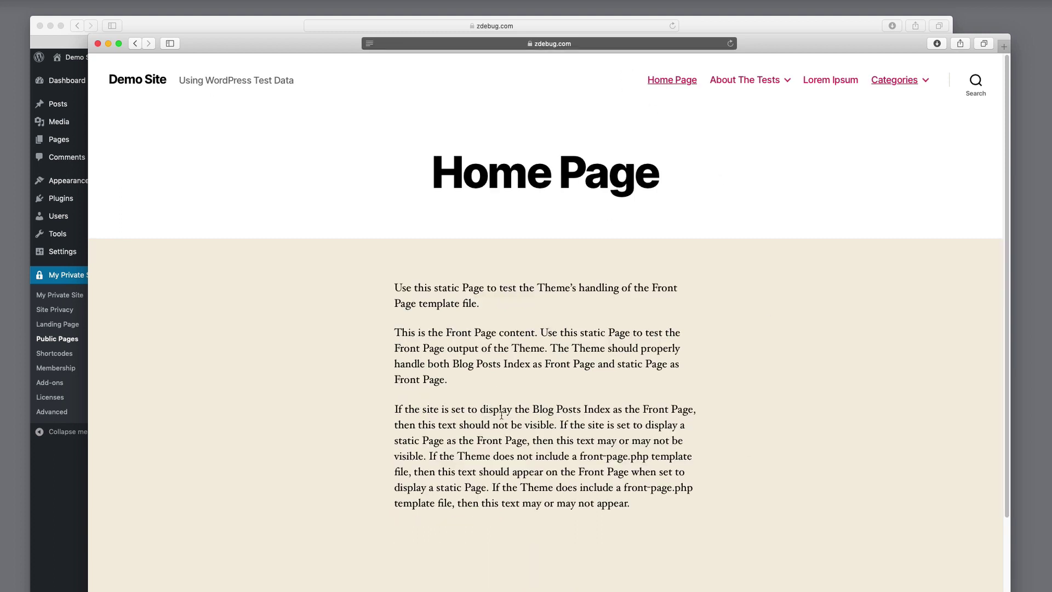
pyautogui.moveTo(748, 83)
pyautogui.click(734, 112)
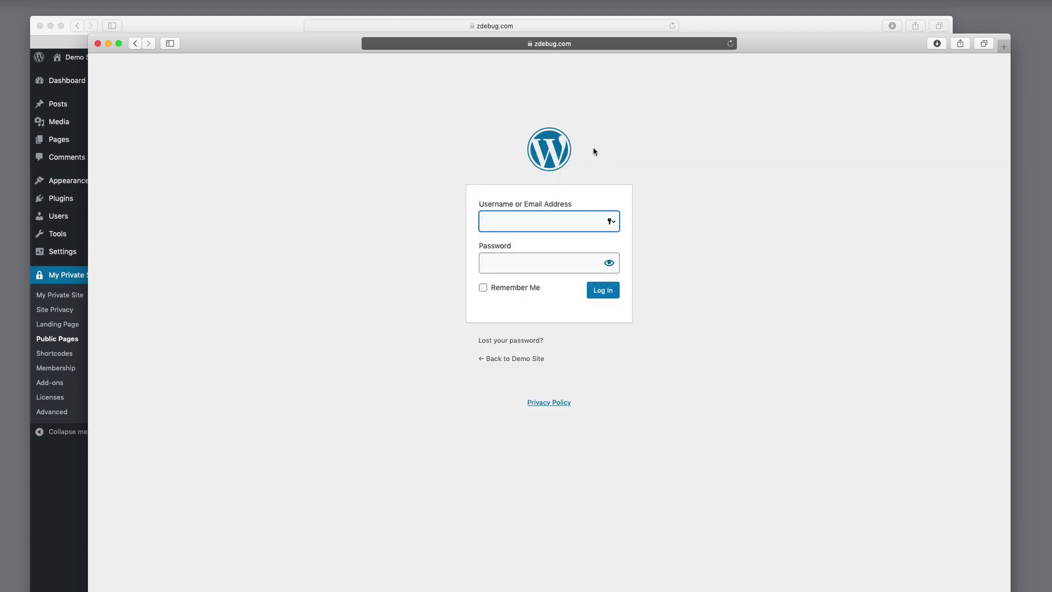
pyautogui.click(457, 41)
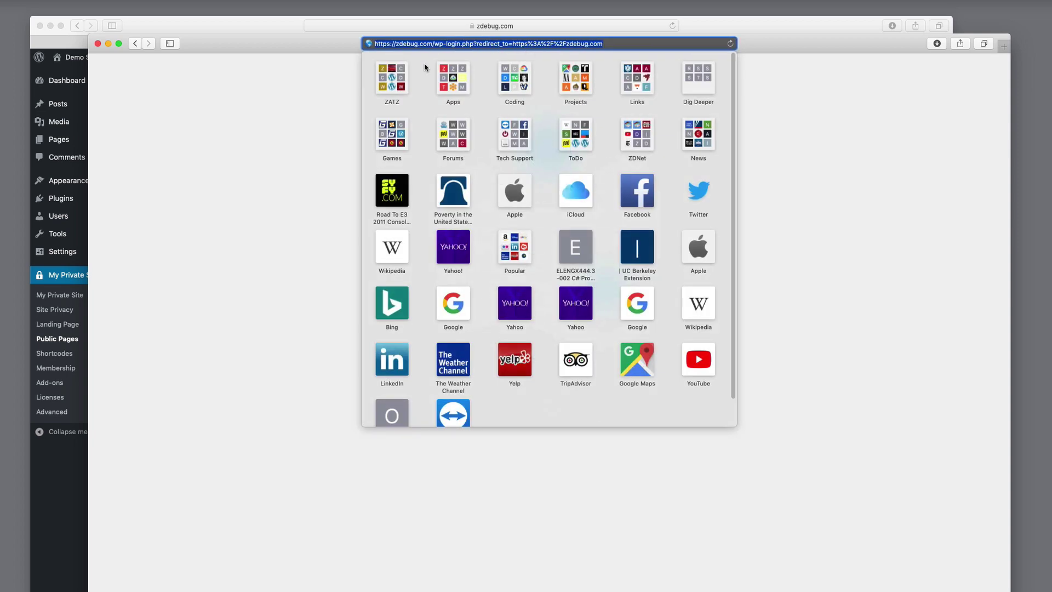
pyautogui.click(317, 160)
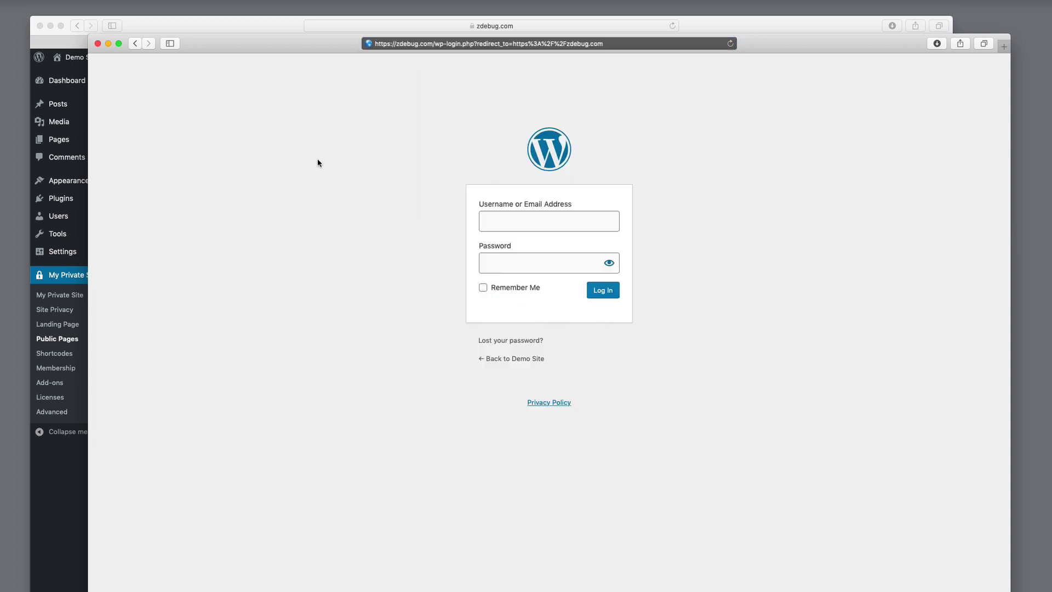
pyautogui.click(536, 358)
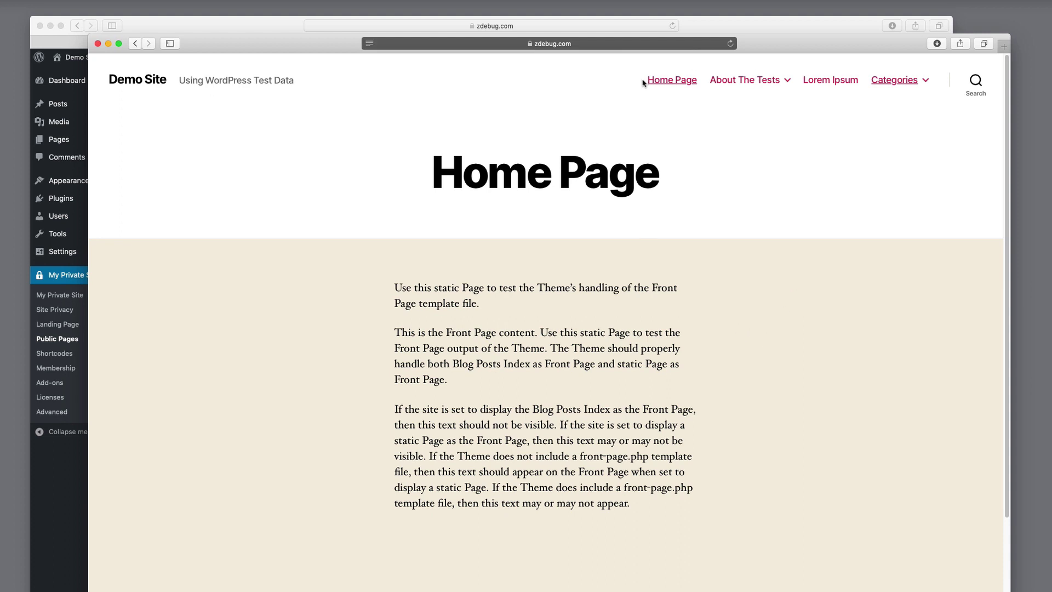
pyautogui.moveTo(734, 81)
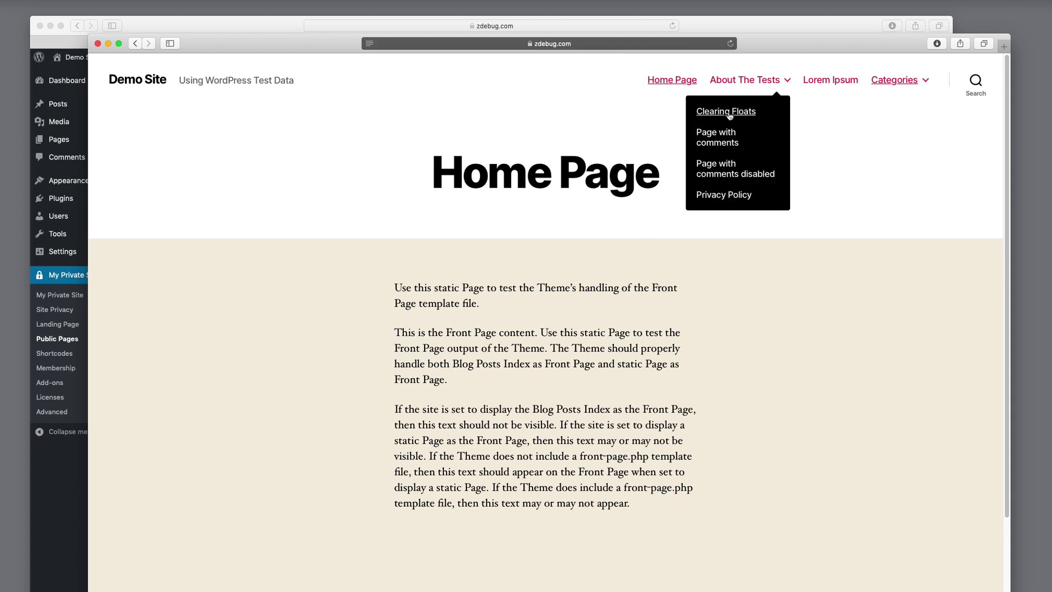
pyautogui.click(729, 112)
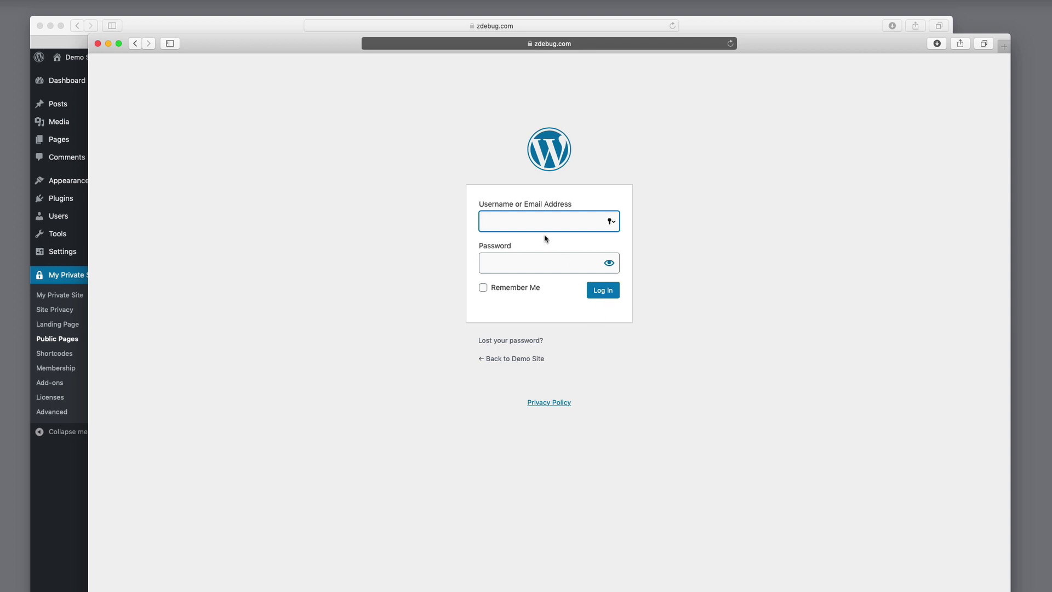
# Sign in on the login form with the demo site's username and password
pyautogui.write('demo')
pyautogui.press('Tab')
pyautogui.write('dem')
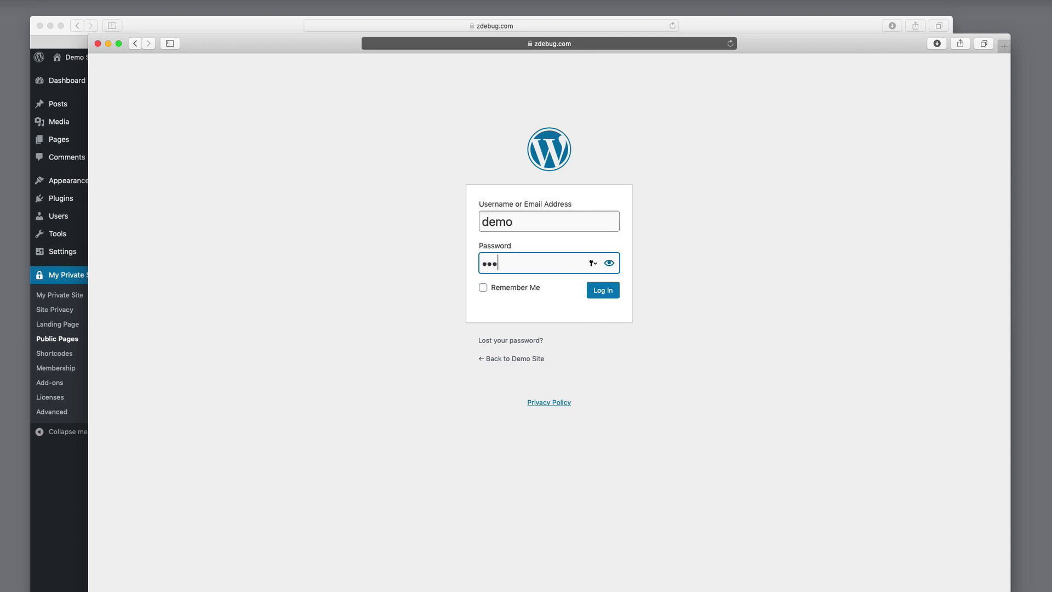
pyautogui.write('o')
pyautogui.press('Return')
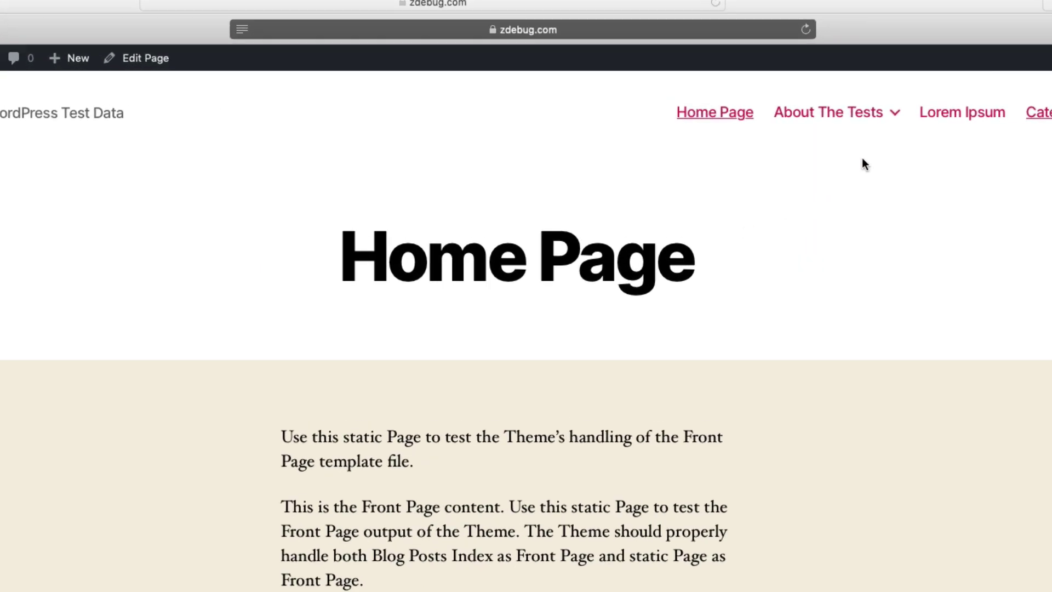
# While logged in, open the Clearing Floats page and copy its full address
pyautogui.moveTo(860, 141)
pyautogui.click(847, 171)
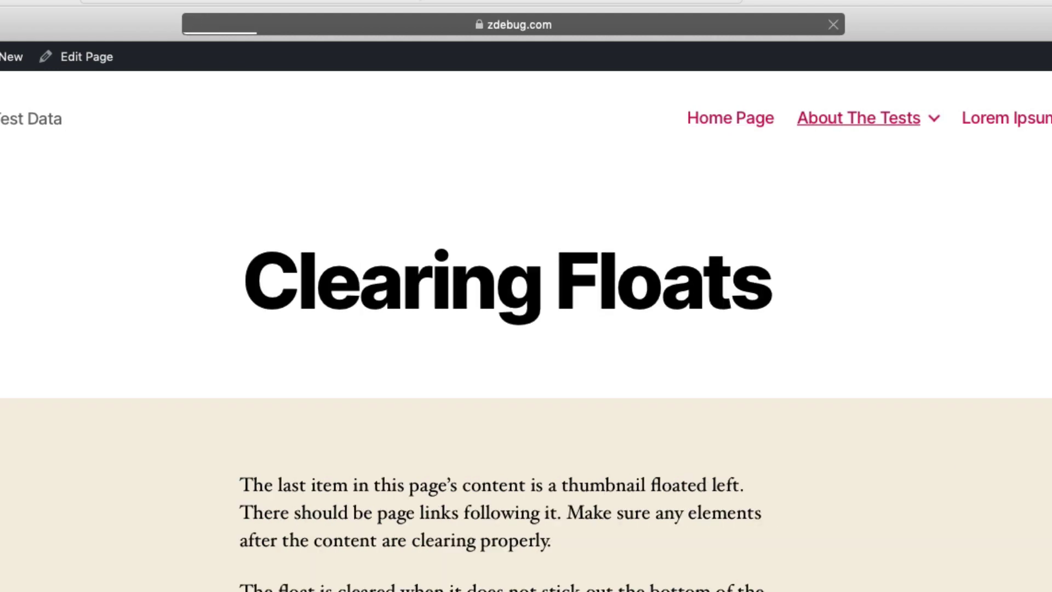
pyautogui.click(589, 22)
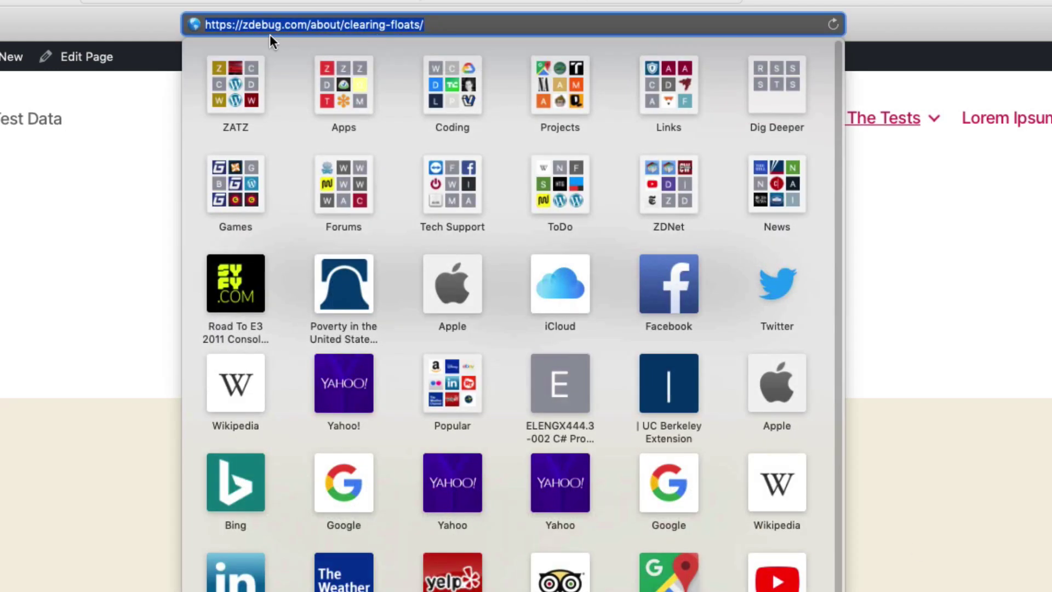
pyautogui.moveTo(310, 24); pyautogui.dragTo(418, 24)
pyautogui.moveTo(344, 24); pyautogui.dragTo(217, 31)
pyautogui.moveTo(502, 25); pyautogui.dragTo(160, 36)
pyautogui.press('super+c')
pyautogui.click(160, 36)
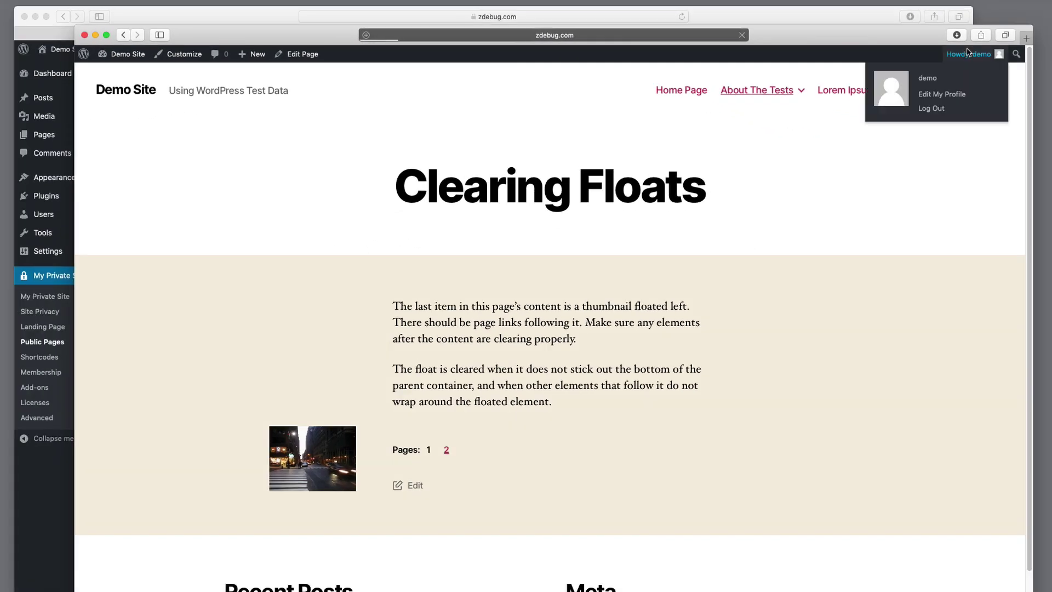
# Log out of the demo site, return to its Home Page, and bring back the Public Pages settings
pyautogui.click(986, 55)
pyautogui.click(948, 108)
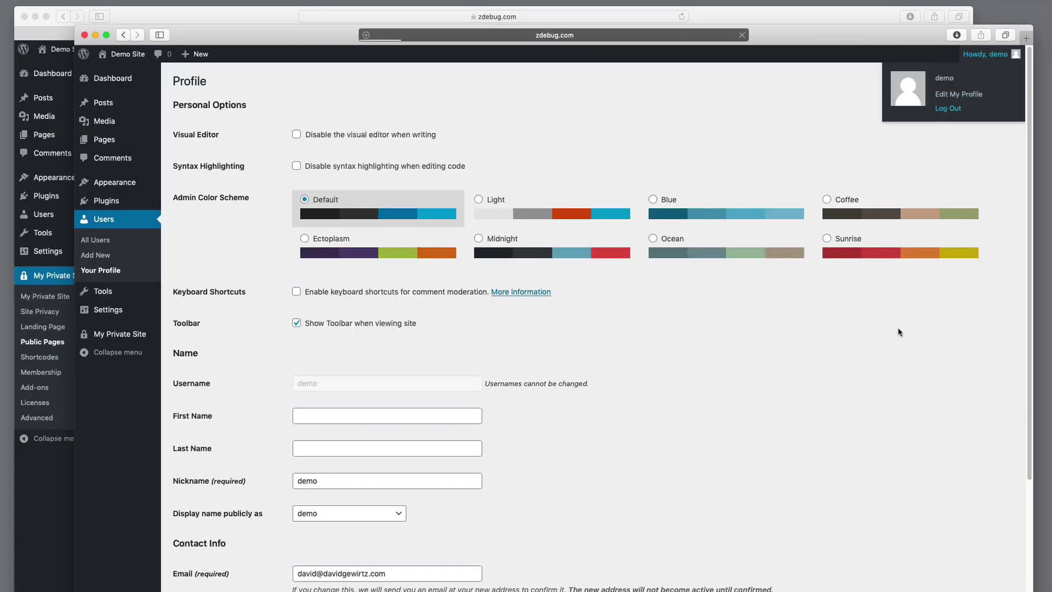
pyautogui.click(645, 438)
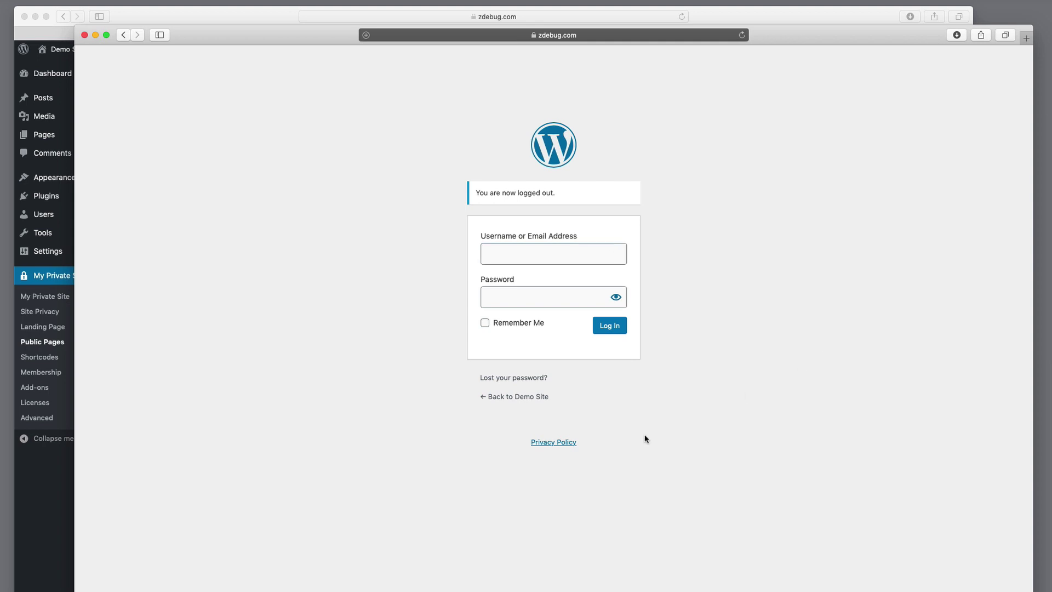
pyautogui.click(520, 399)
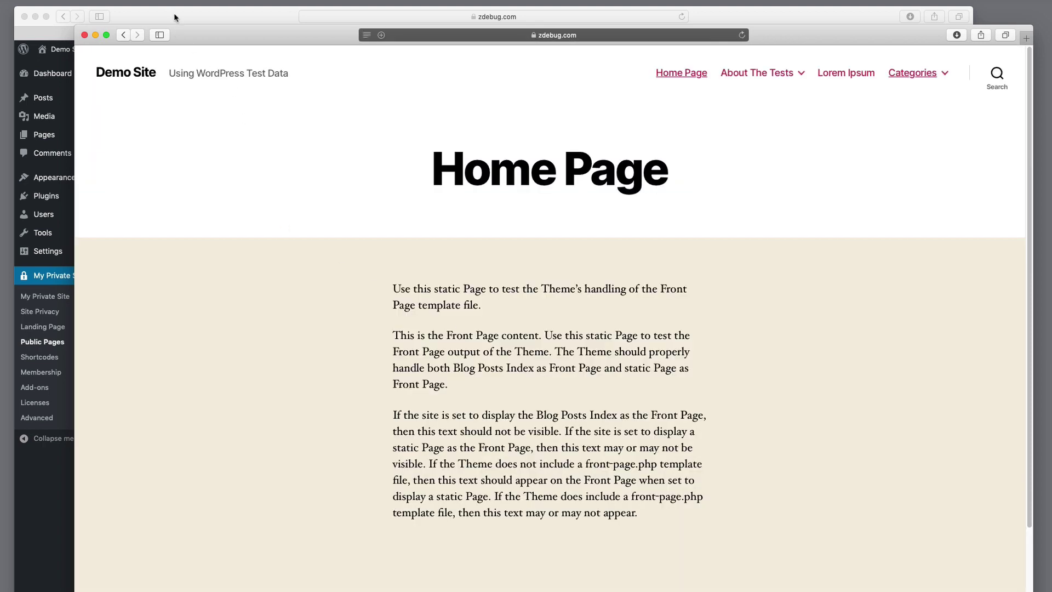
pyautogui.click(175, 17)
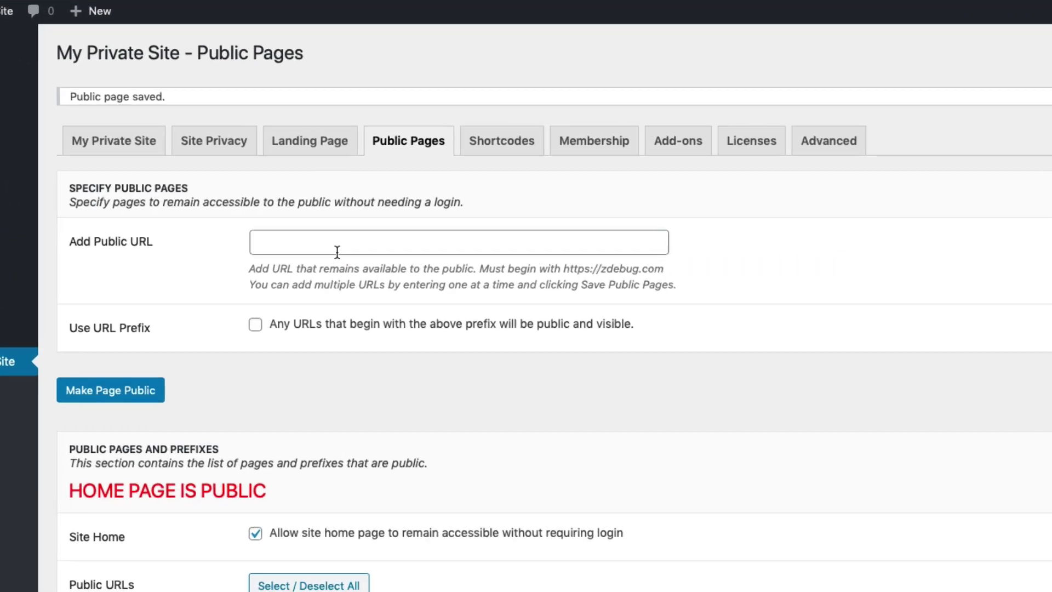
pyautogui.click(295, 200)
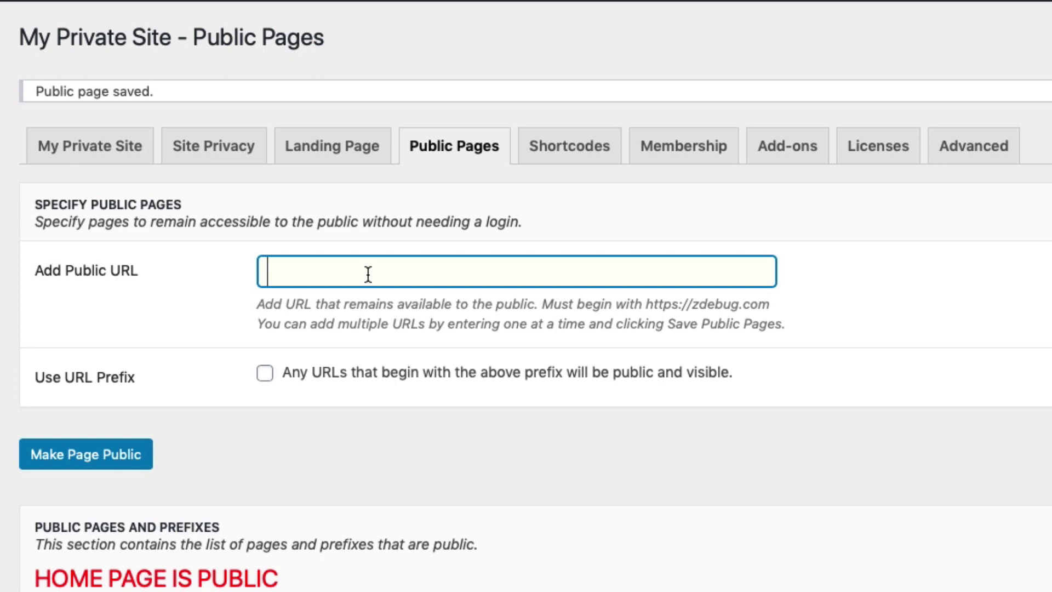
pyautogui.press('super+v')
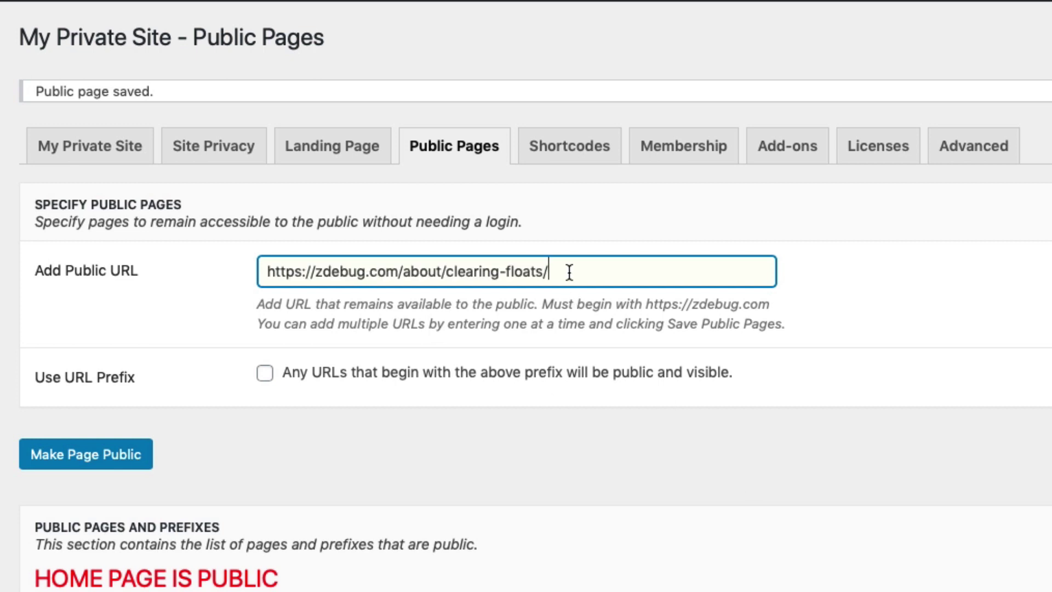
pyautogui.moveTo(569, 272); pyautogui.dragTo(442, 271)
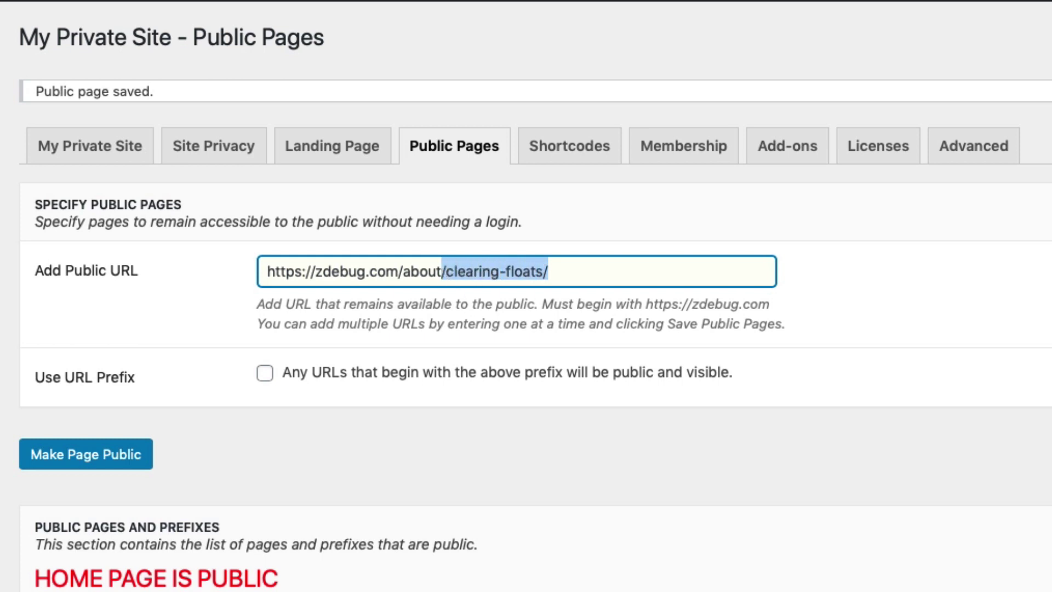
pyautogui.write('/')
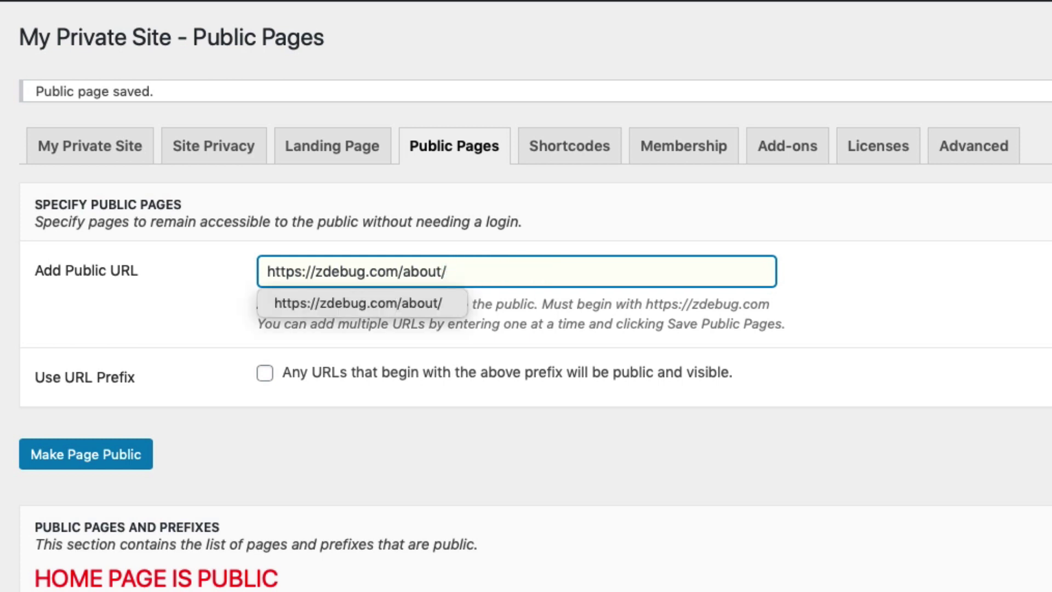
pyautogui.click(809, 476)
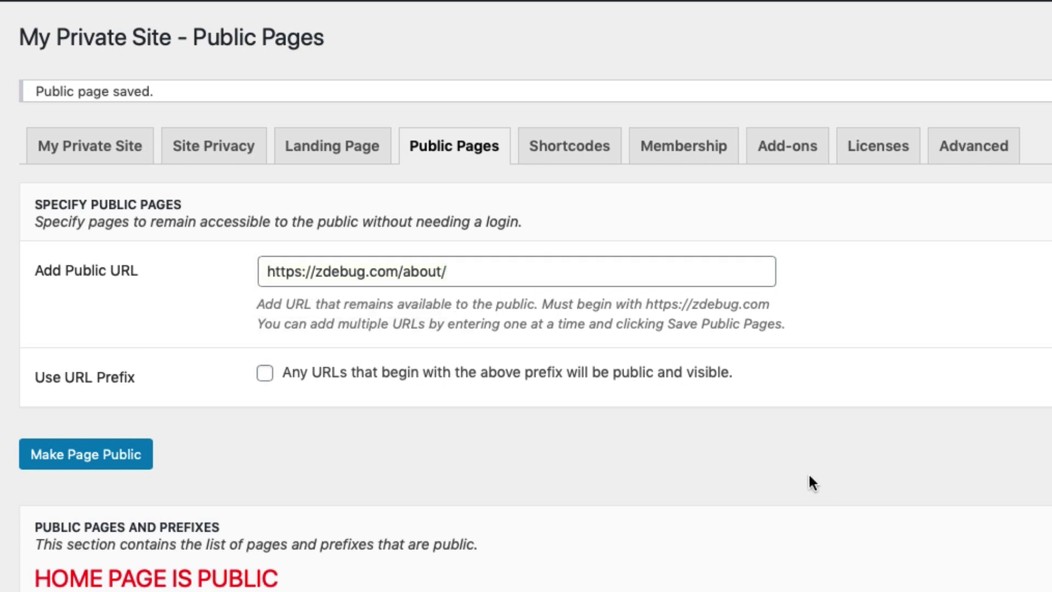
pyautogui.click(270, 377)
pyautogui.click(52, 467)
pyautogui.scroll(-7, 51, 468)
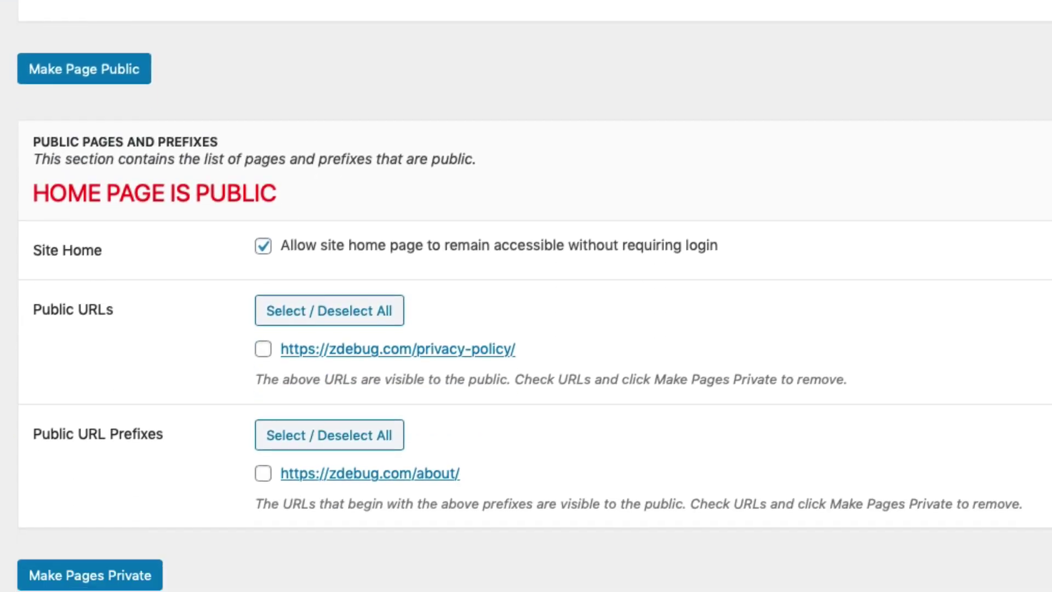
pyautogui.scroll(-1, 169, 557)
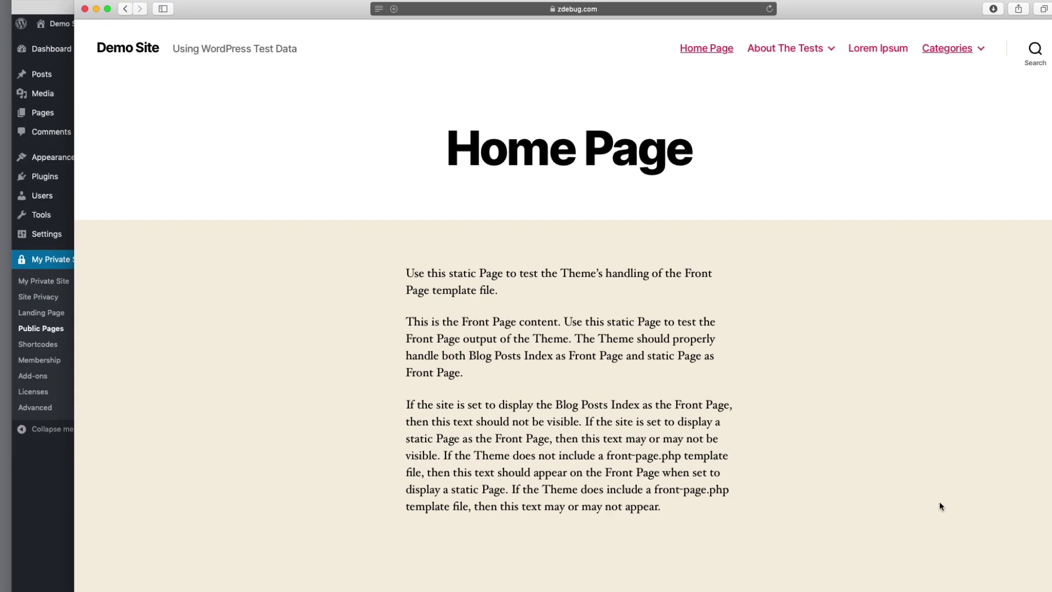
# As a logged-out visitor, open Clearing Floats and Page with comments, hit a login prompt, and return Home
pyautogui.click(674, 81)
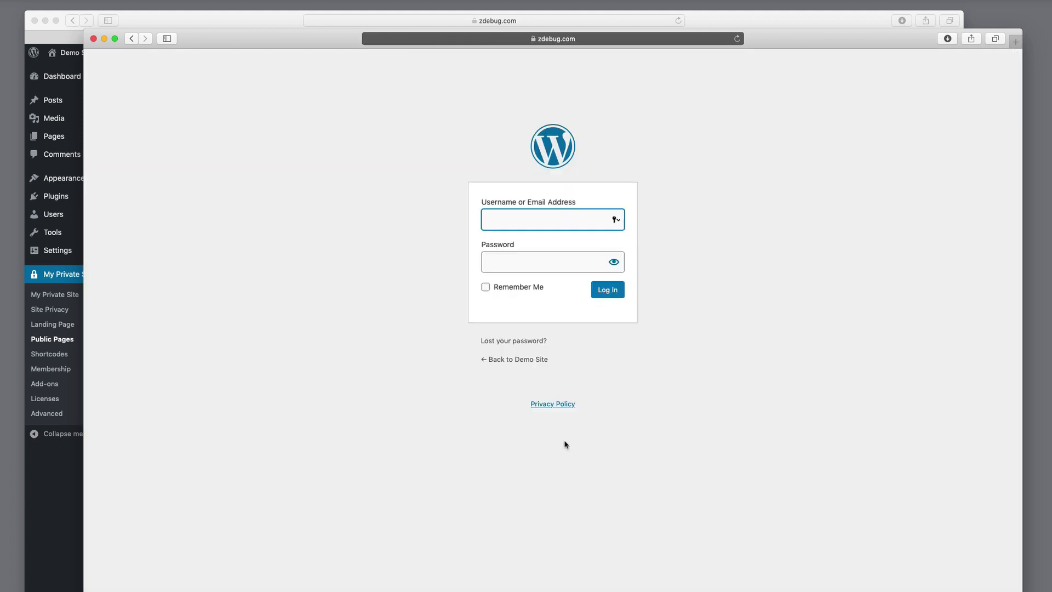
pyautogui.click(509, 360)
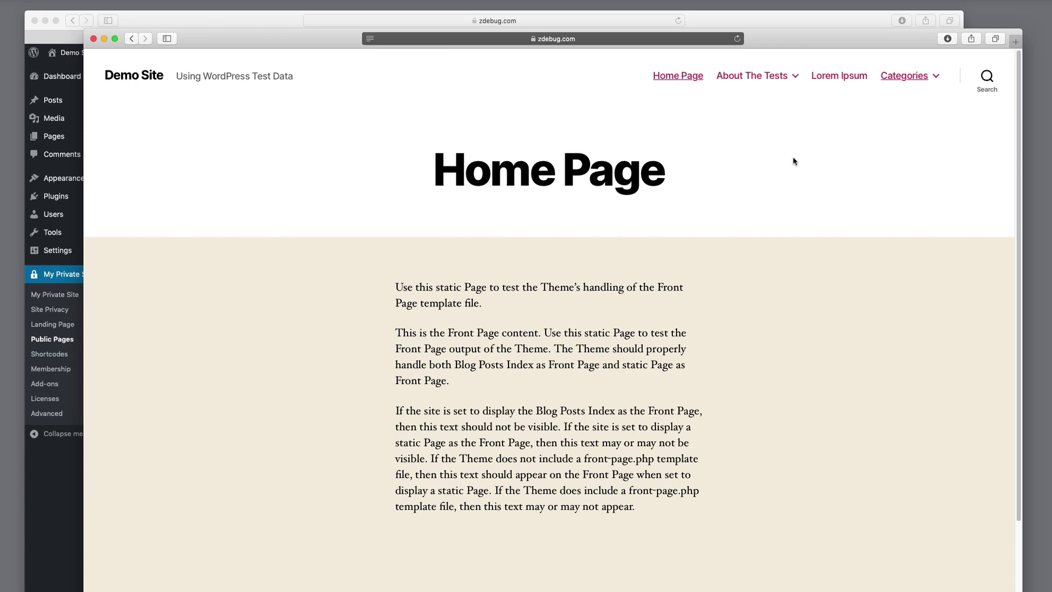
pyautogui.moveTo(753, 82)
pyautogui.click(748, 107)
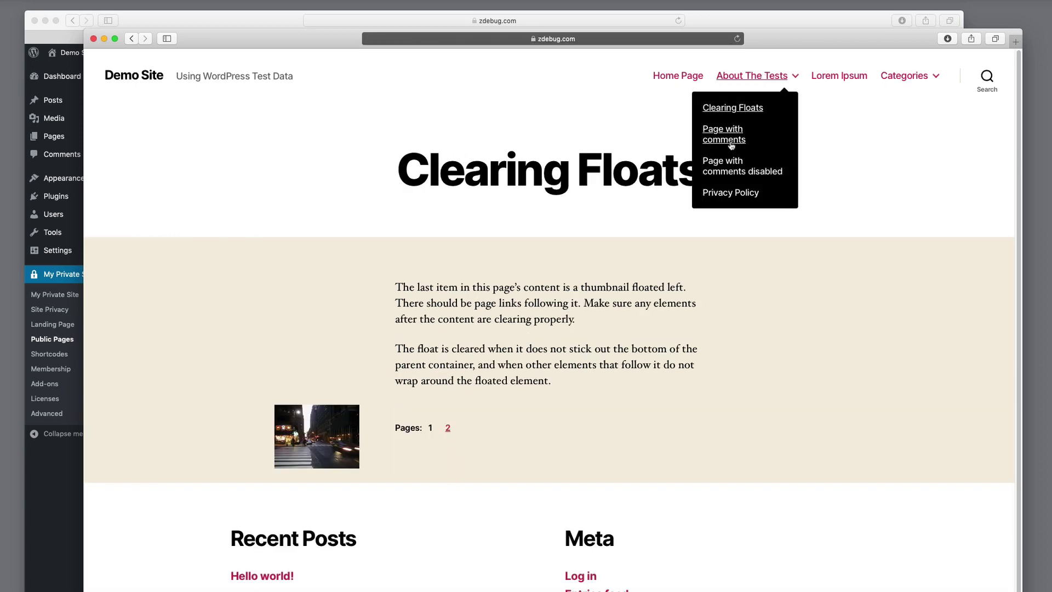
pyautogui.click(731, 141)
pyautogui.click(760, 192)
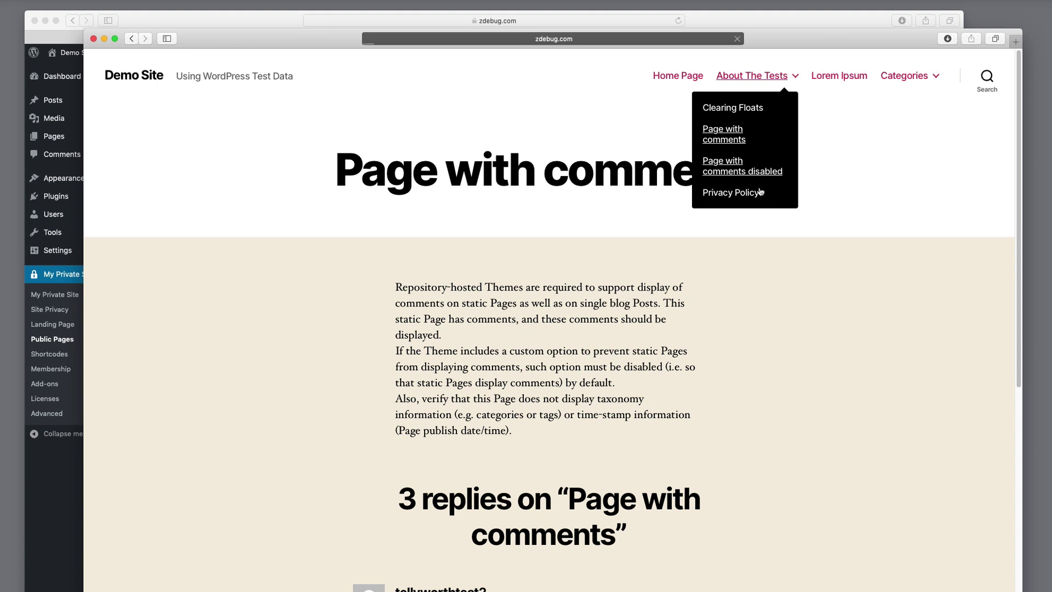
pyautogui.moveTo(908, 74)
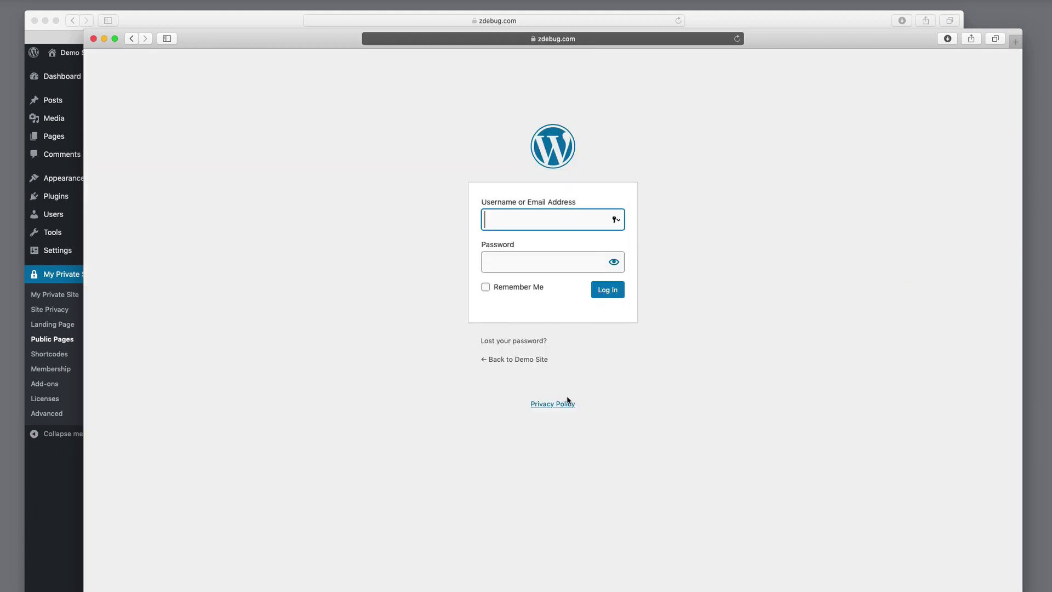
pyautogui.click(517, 359)
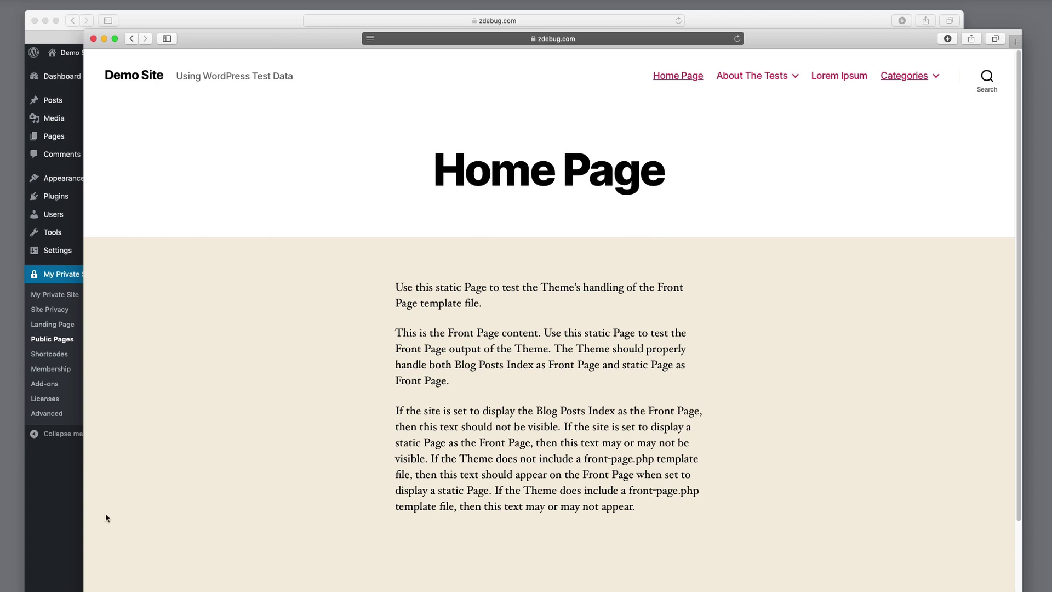
# Log in to the Demo Site from the Lorem Ipsum page's login prompt
pyautogui.click(56, 555)
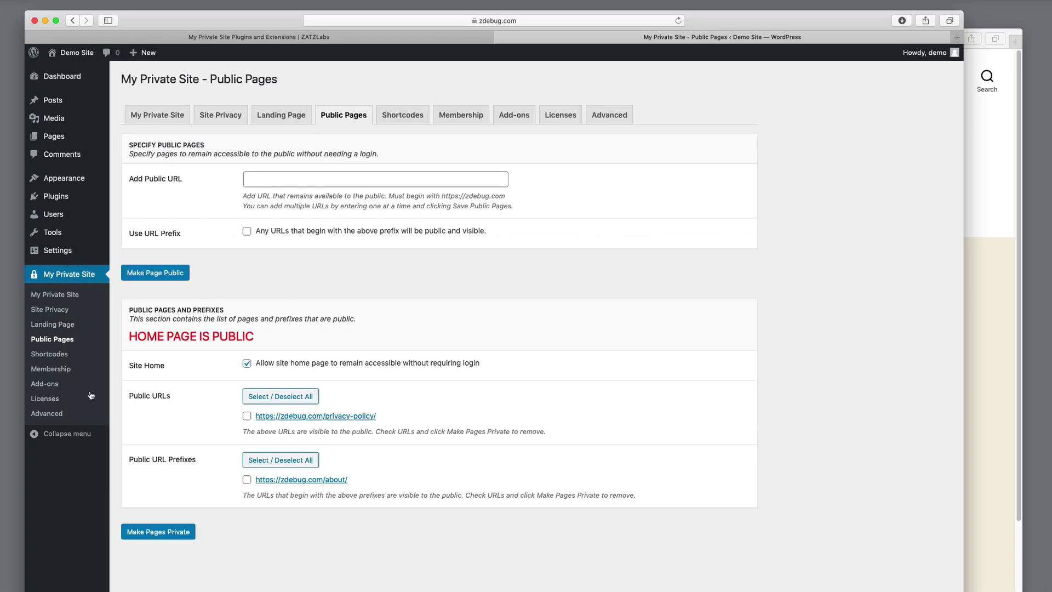
pyautogui.click(985, 374)
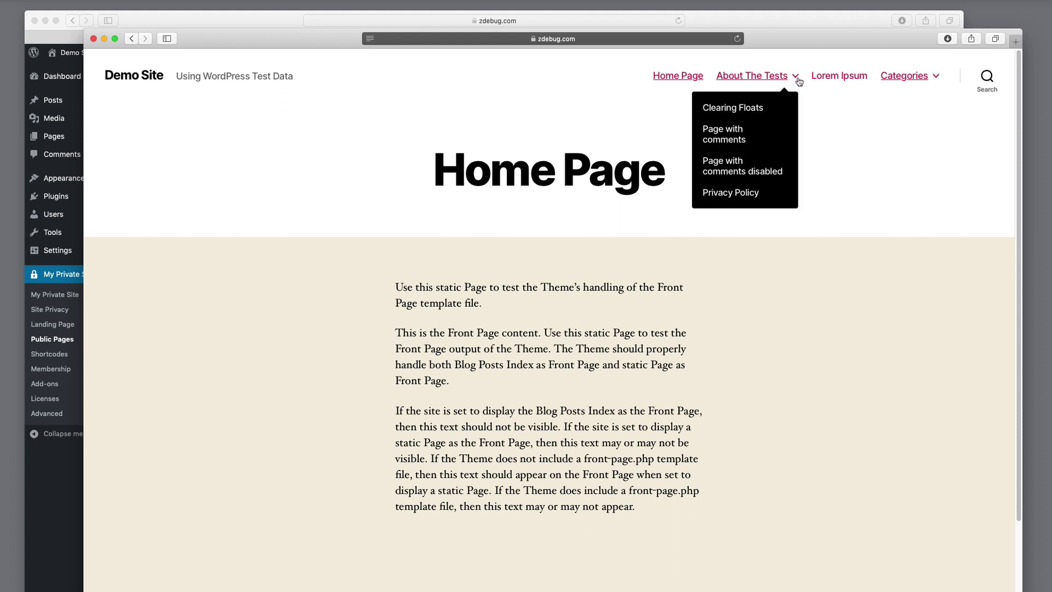
pyautogui.click(858, 79)
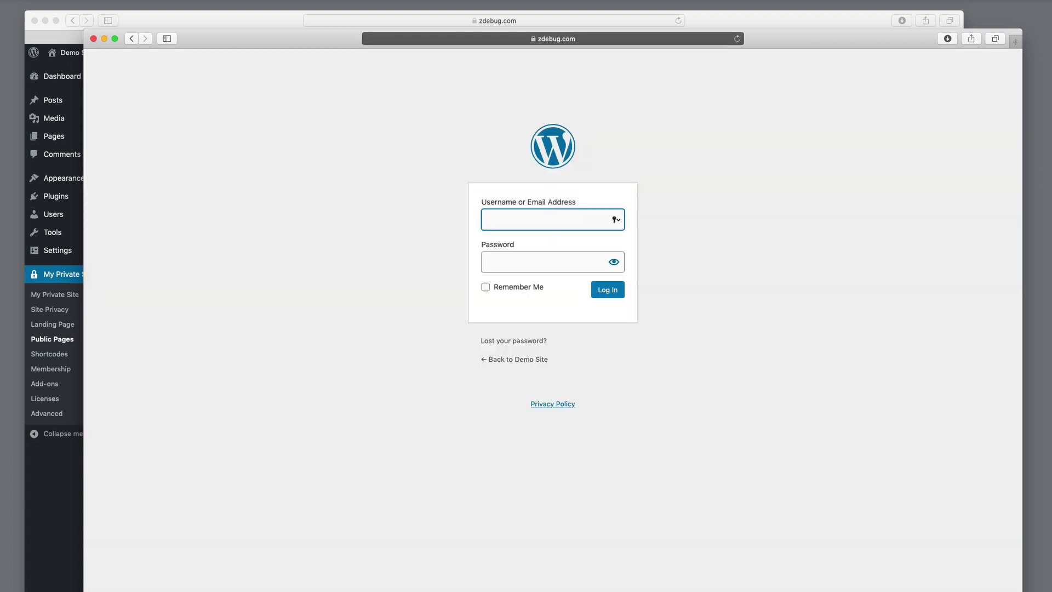
pyautogui.write('demo')
pyautogui.press('Tab')
pyautogui.write('demo')
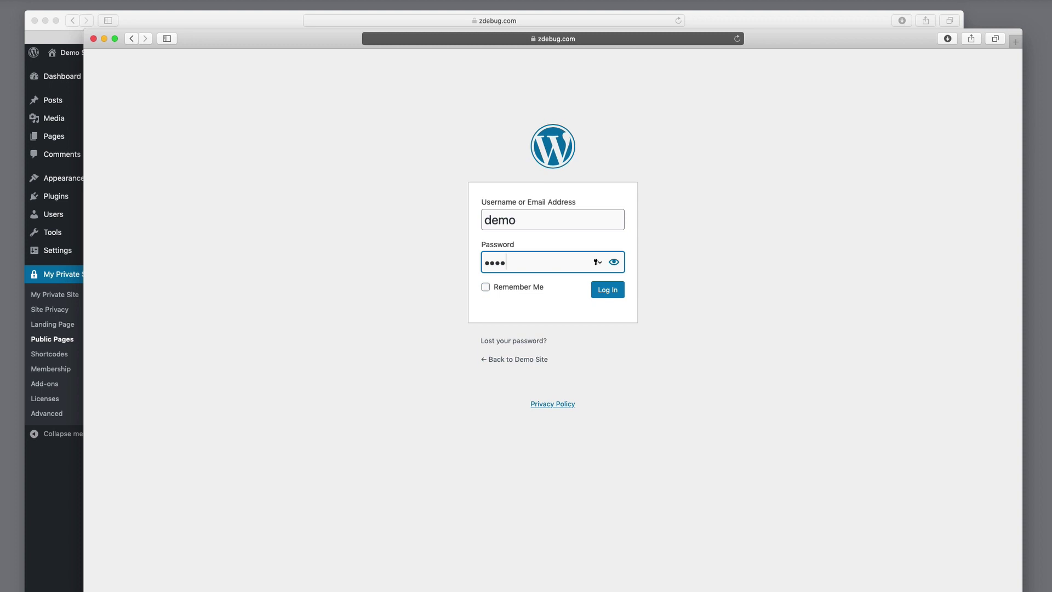
pyautogui.press('Return')
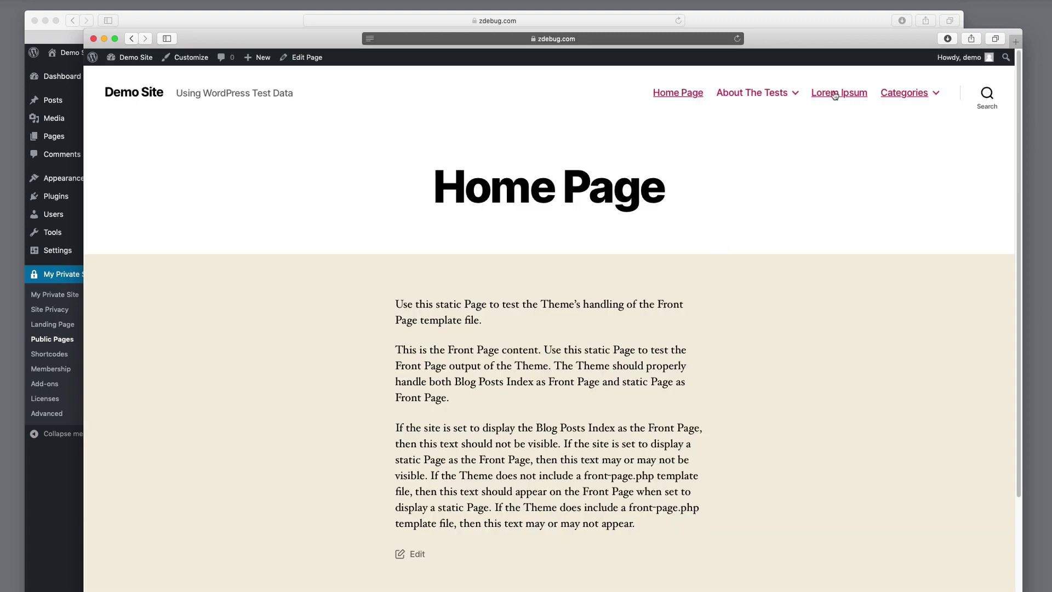
# Copy the Lorem Ipsum page address, log out, and add it as a public URL
pyautogui.click(837, 95)
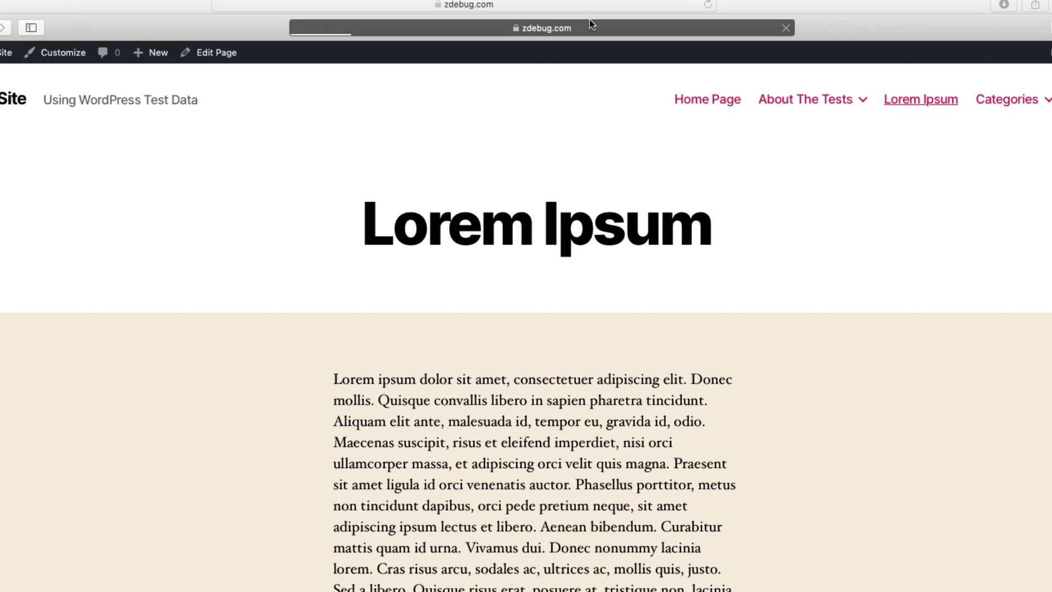
pyautogui.click(592, 24)
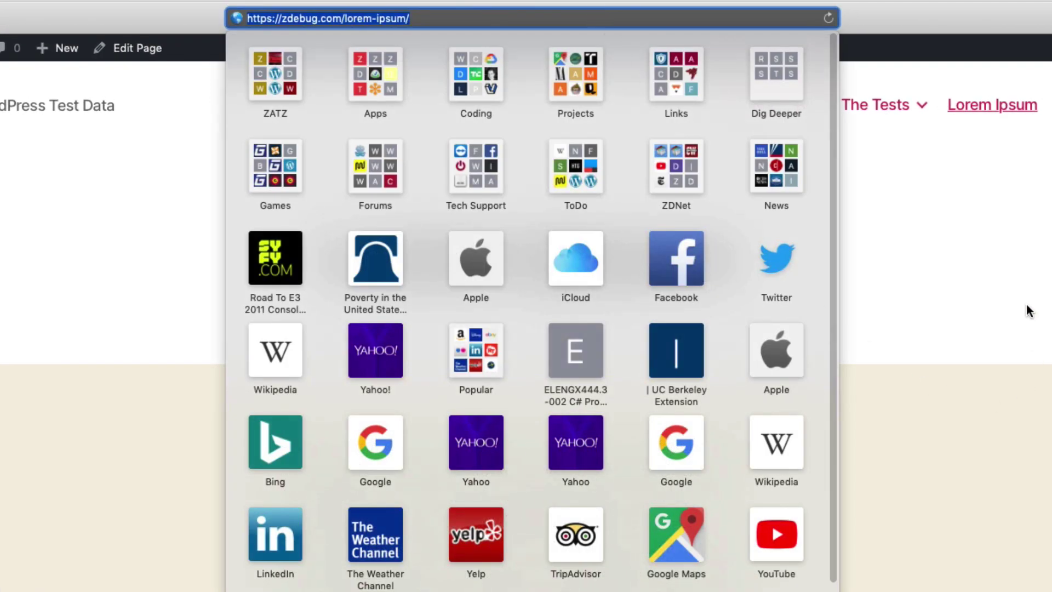
pyautogui.click(1026, 310)
pyautogui.moveTo(941, 69)
pyautogui.click(890, 135)
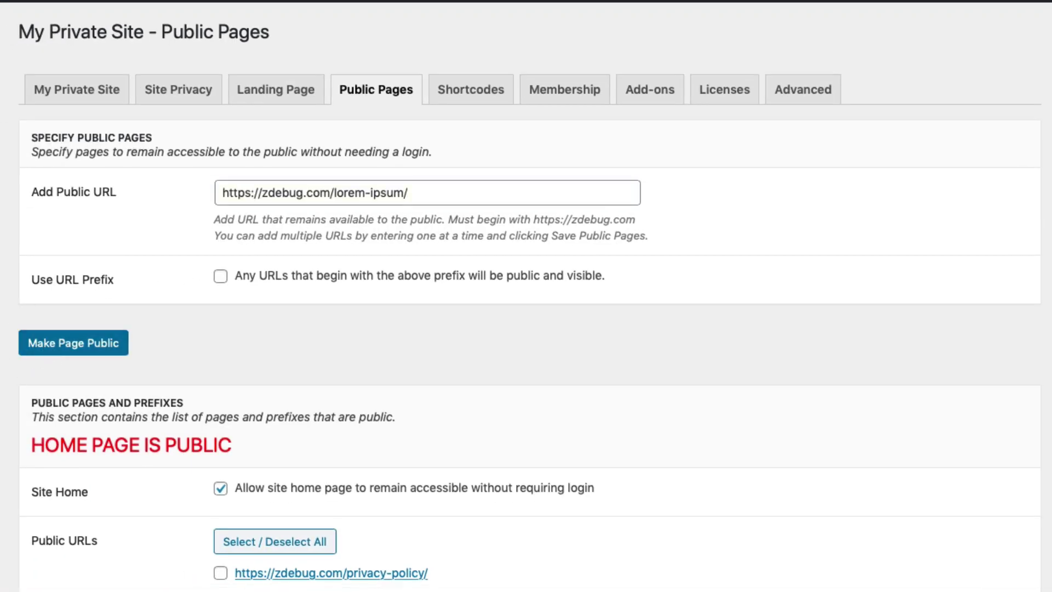
pyautogui.press('Return')
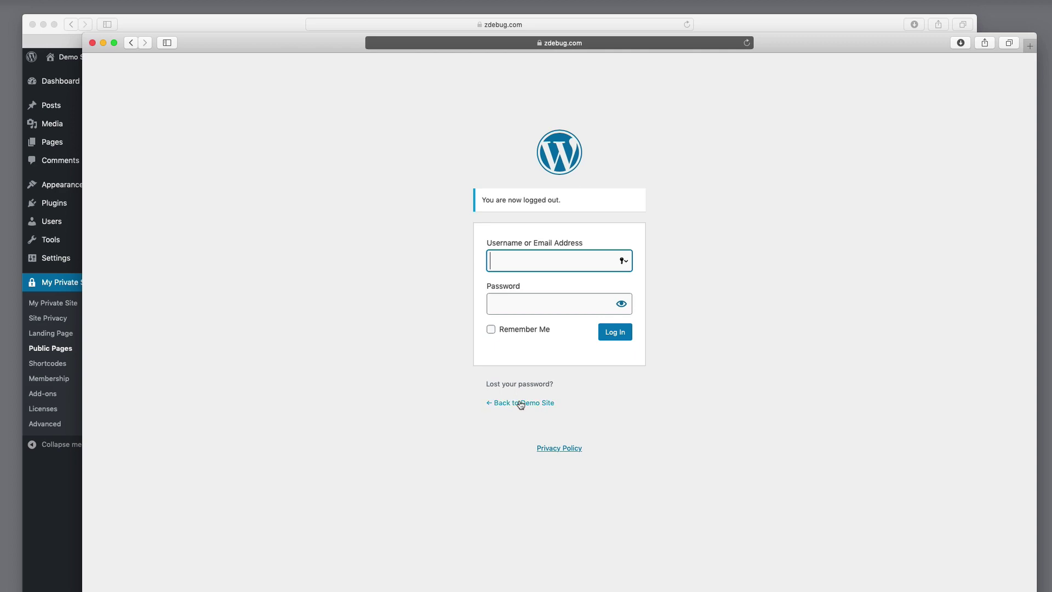
# As a visitor, open Lorem Ipsum and the About The Tests pages publicly; Template category still requires login
pyautogui.click(520, 402)
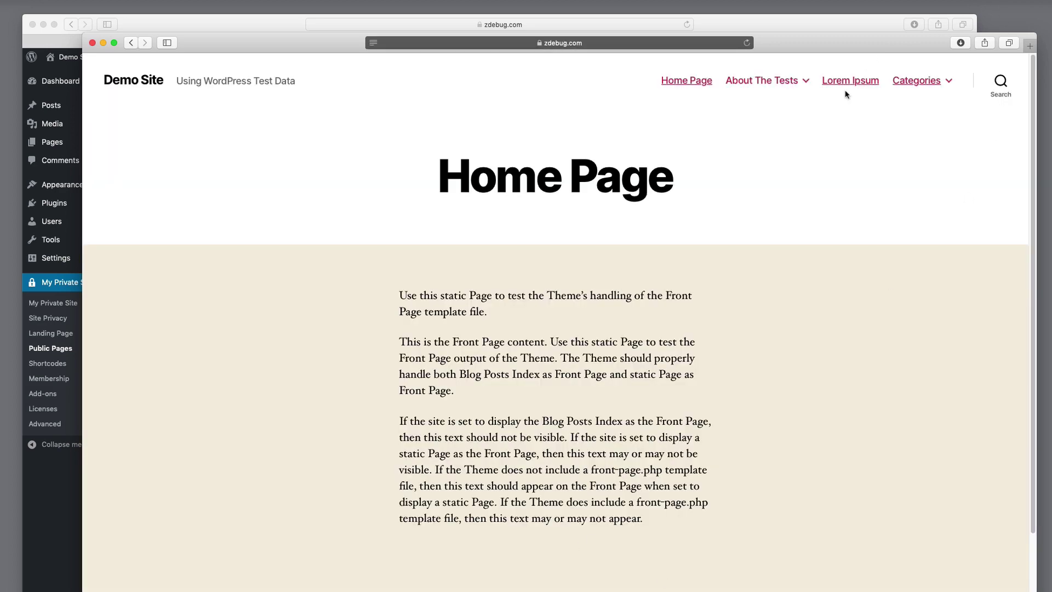
pyautogui.click(849, 81)
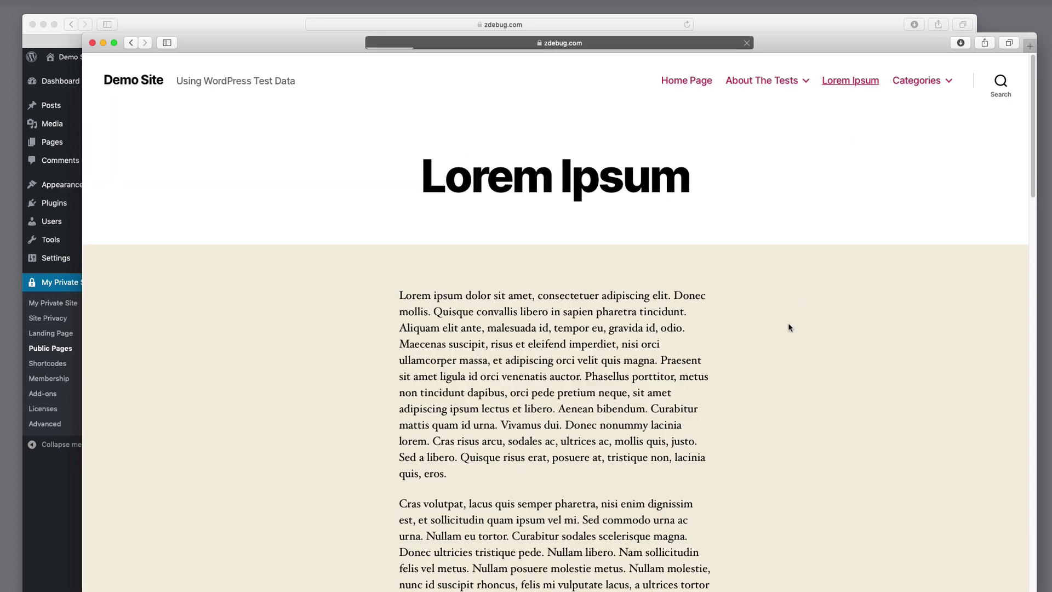
pyautogui.moveTo(756, 82)
pyautogui.click(758, 115)
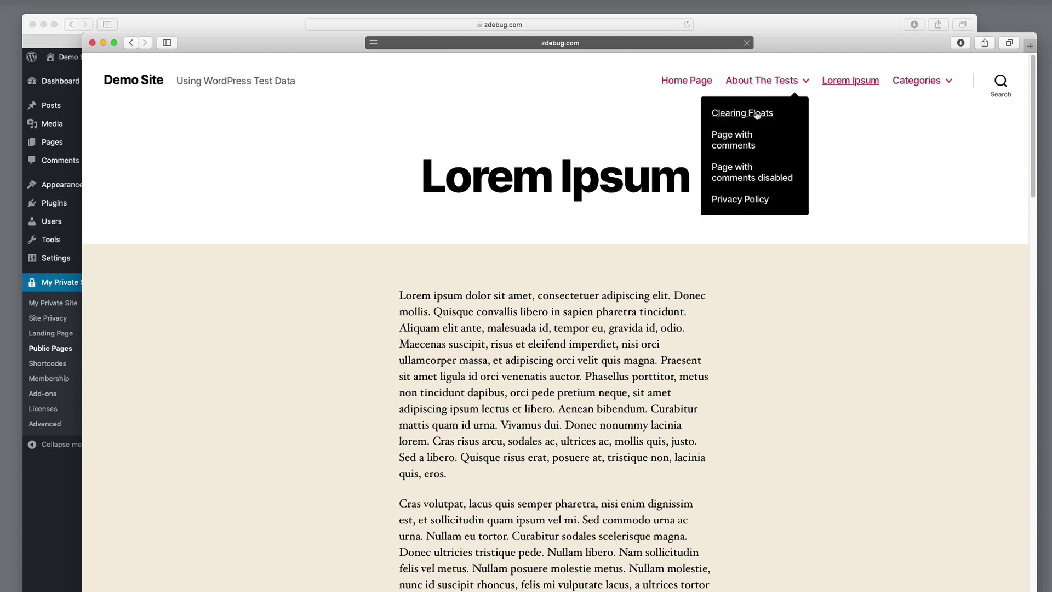
pyautogui.click(767, 170)
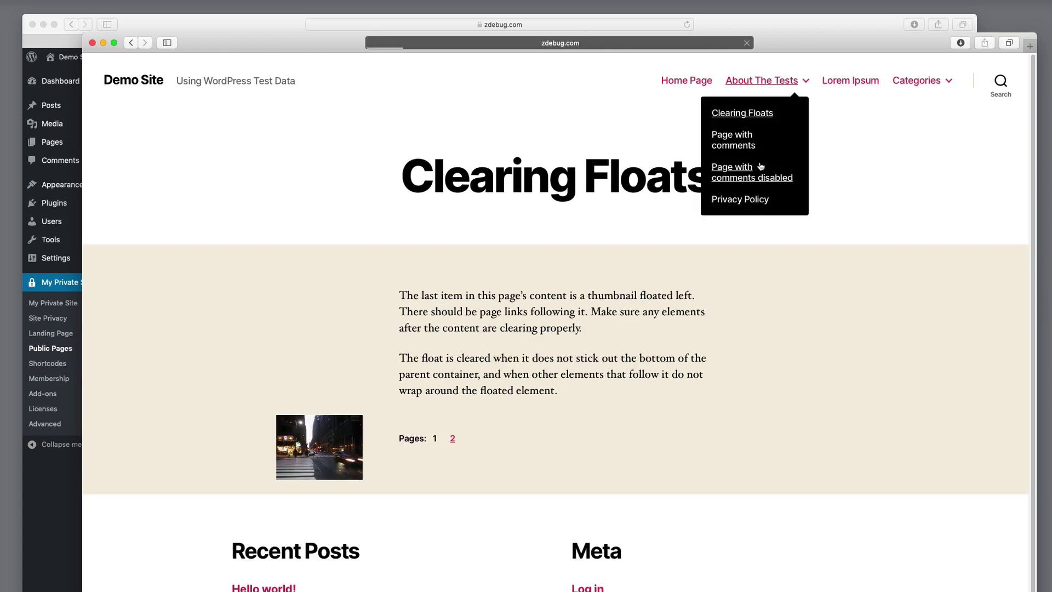
pyautogui.click(759, 202)
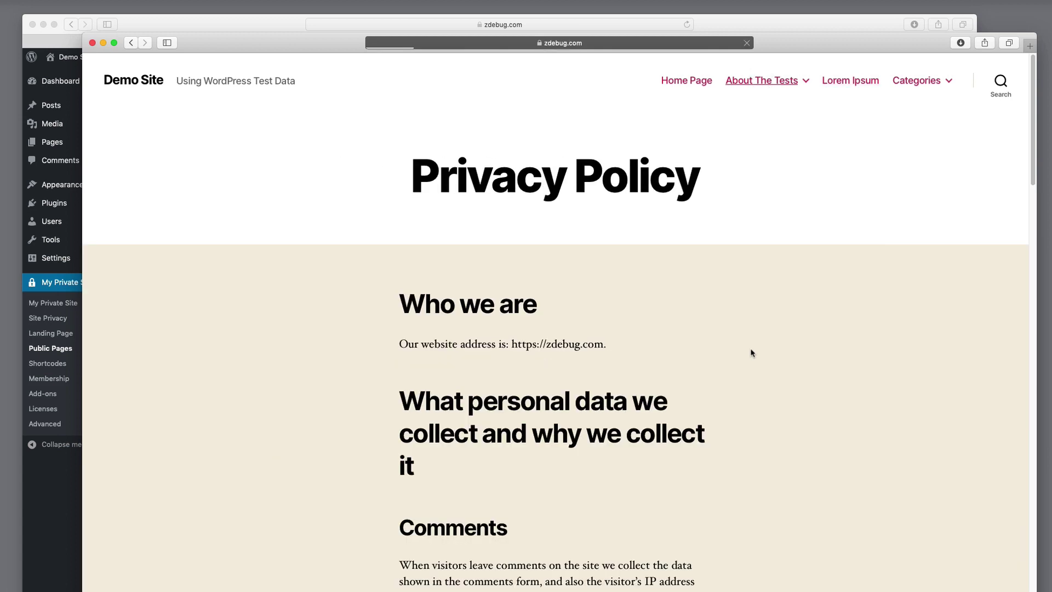
pyautogui.moveTo(927, 83)
pyautogui.click(893, 136)
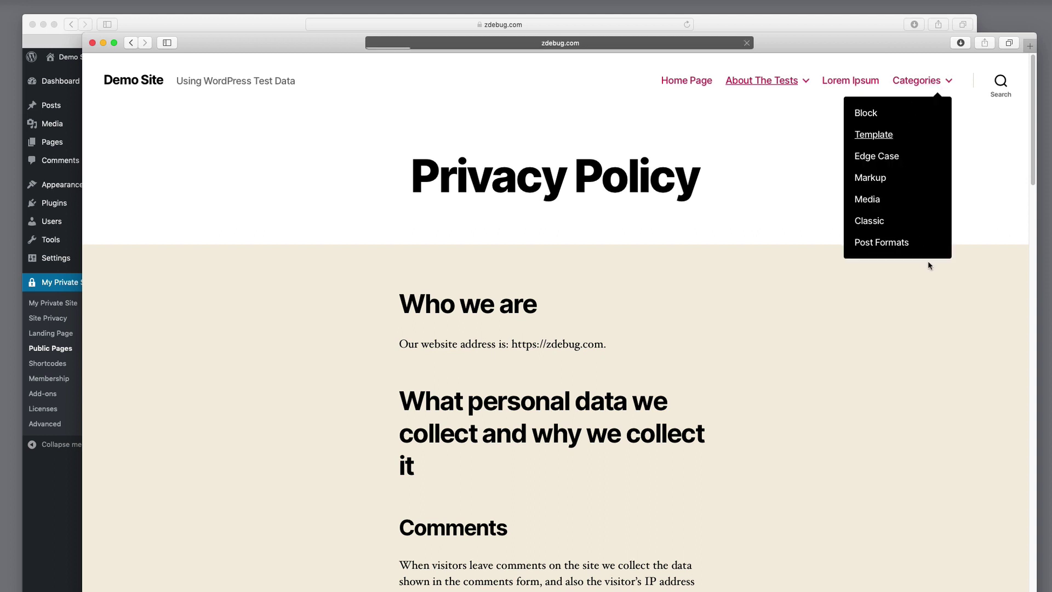
pyautogui.click(539, 369)
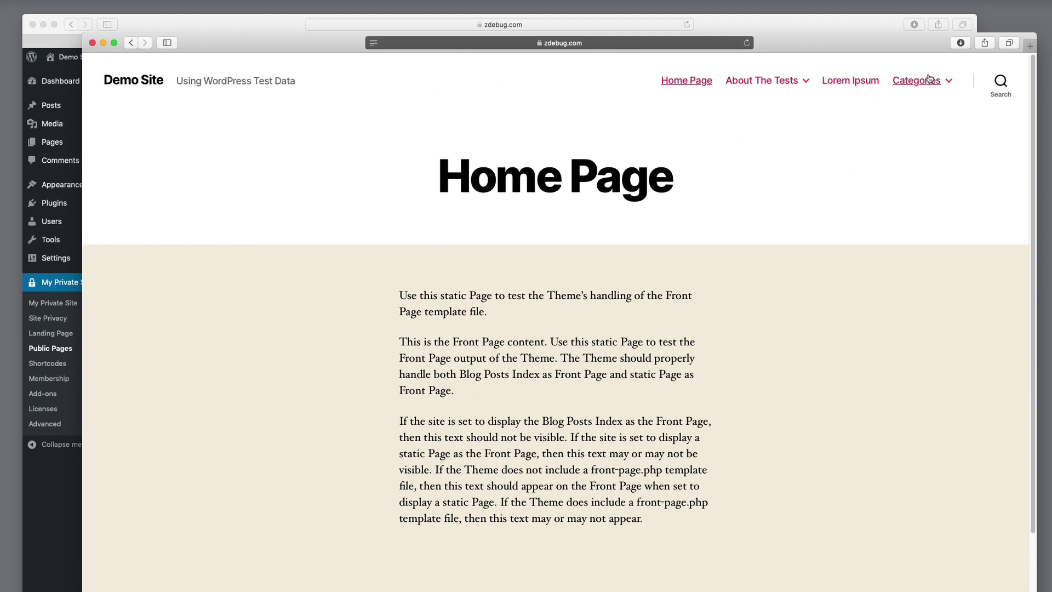
# Move the Demo Site window aside and switch to the ZATZ Labs plugins and extensions page
pyautogui.moveTo(928, 81)
pyautogui.moveTo(279, 47); pyautogui.dragTo(325, 50)
pyautogui.click(133, 18)
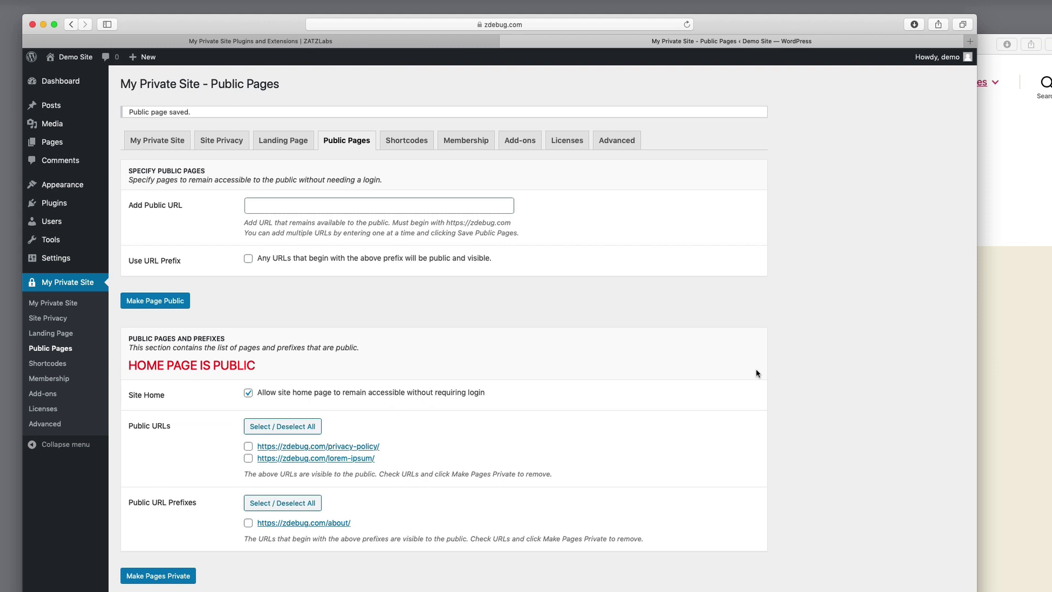
pyautogui.click(285, 44)
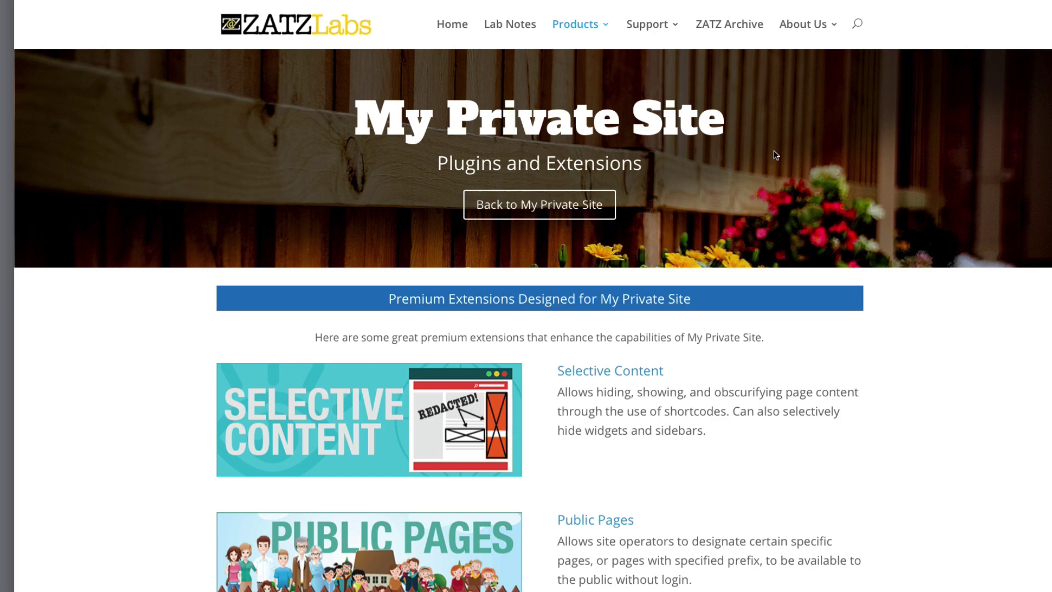
# Scroll through the ZATZ Labs My Private Site premium extensions page
pyautogui.moveTo(577, 22)
pyautogui.scroll(-1, 698, 497)
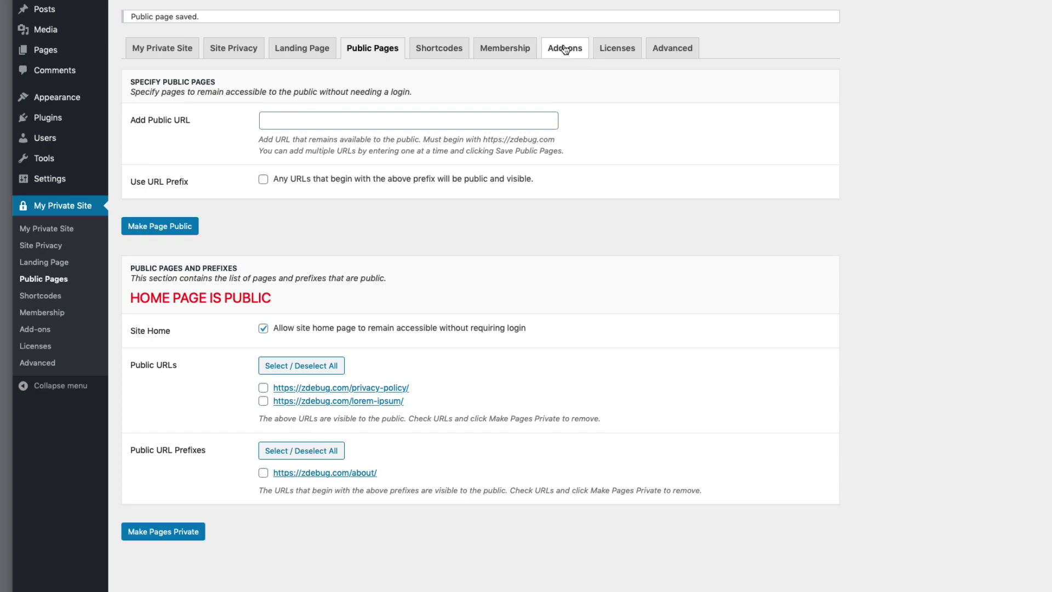
# Open My Private Site's Add-ons page listing the Selective Content and Public Pages extensions
pyautogui.click(567, 49)
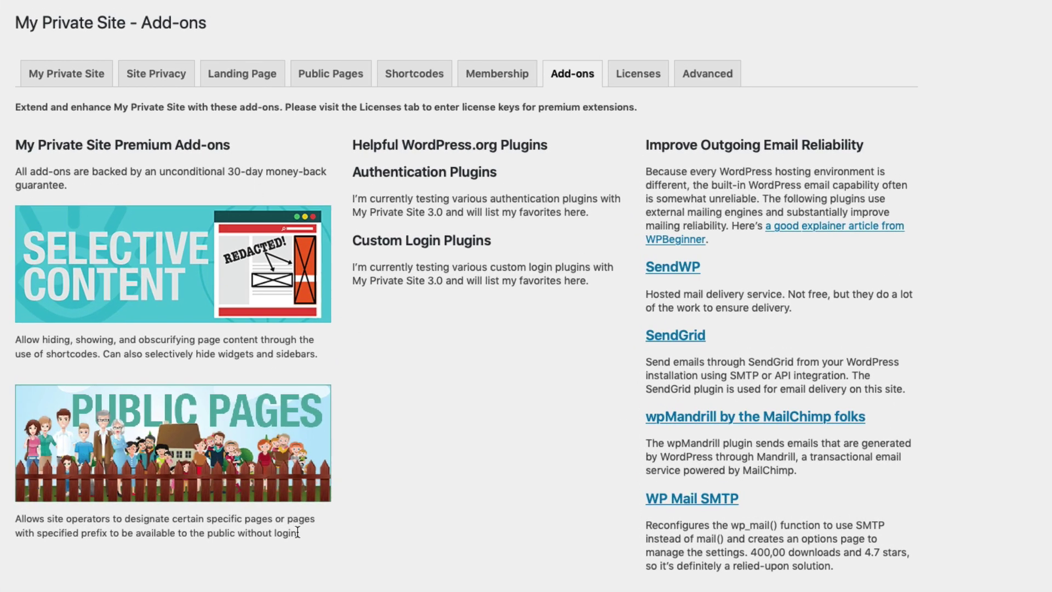